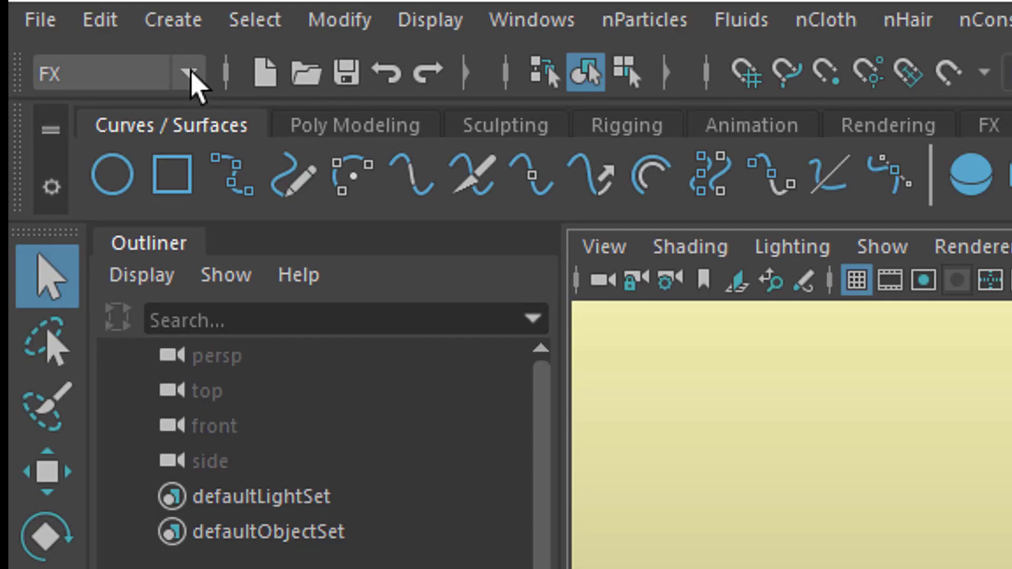
# - Switch to the FX menu set and create an nParticle emitter with its default settings
pyautogui.click(190, 75)
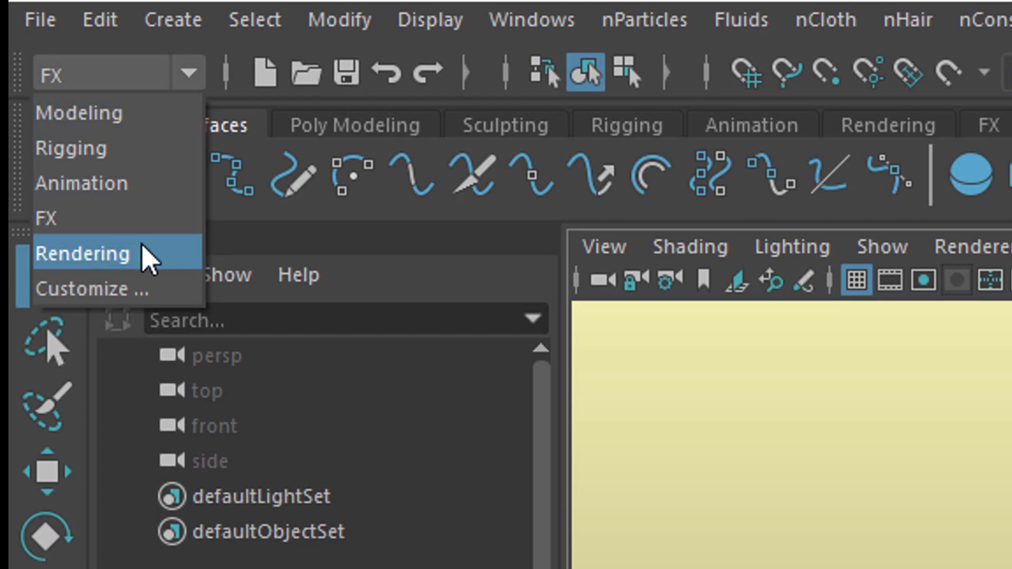
pyautogui.click(135, 231)
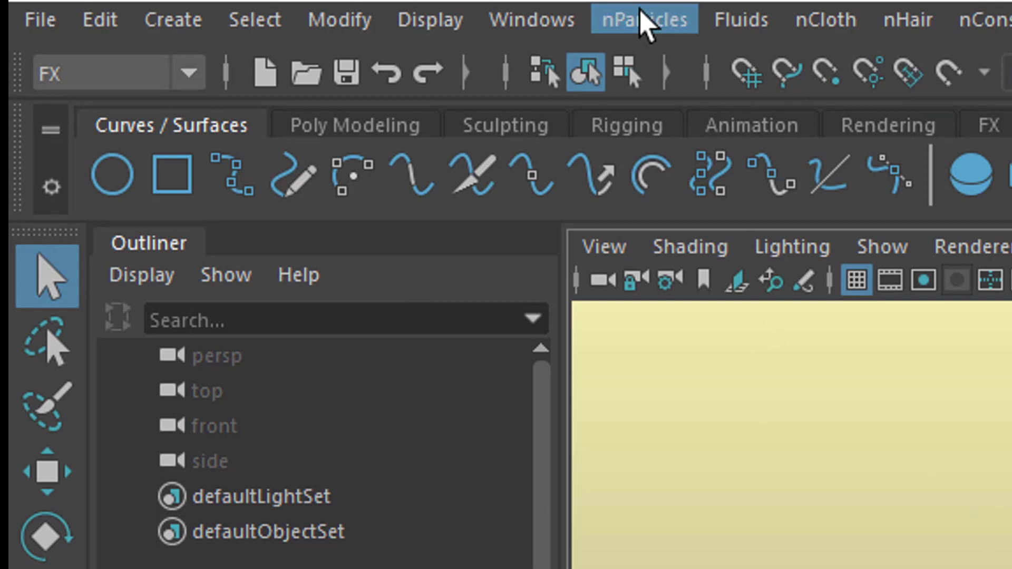
pyautogui.click(643, 20)
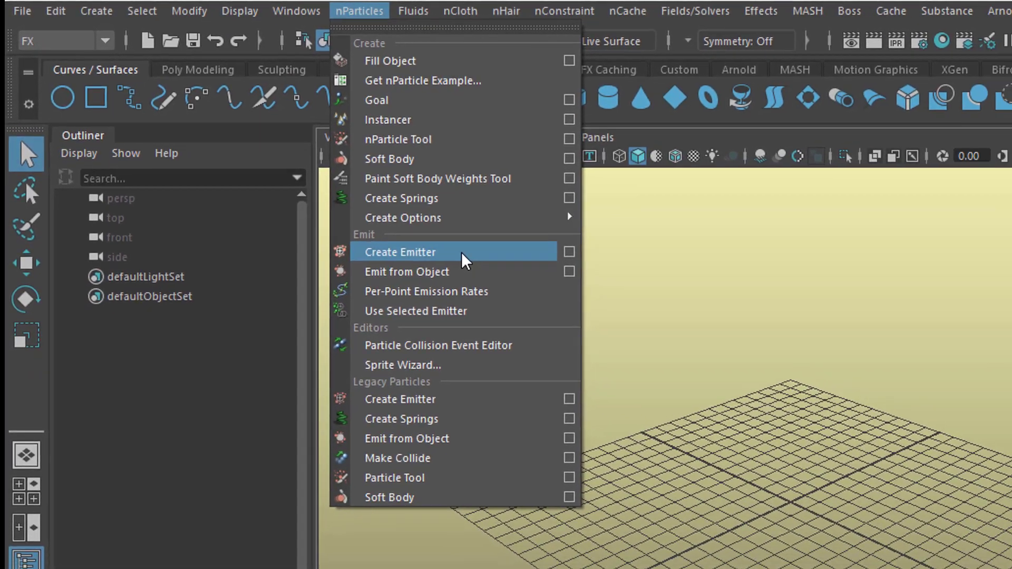
pyautogui.click(506, 278)
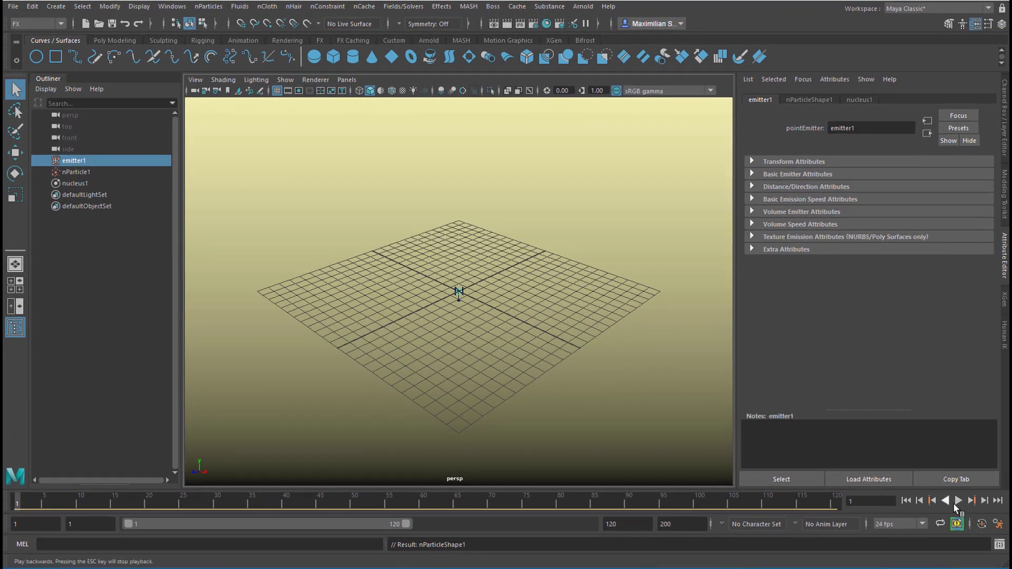
# - Preview the default emission by playing the simulation, look at the nucleus and emitter attributes, and return to the first frame
pyautogui.click(985, 515)
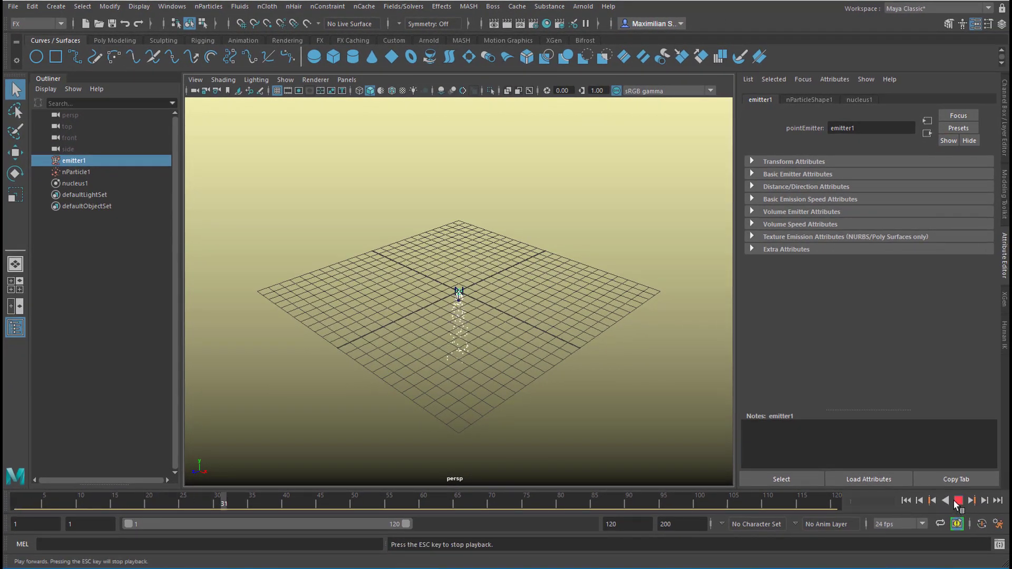
pyautogui.click(957, 501)
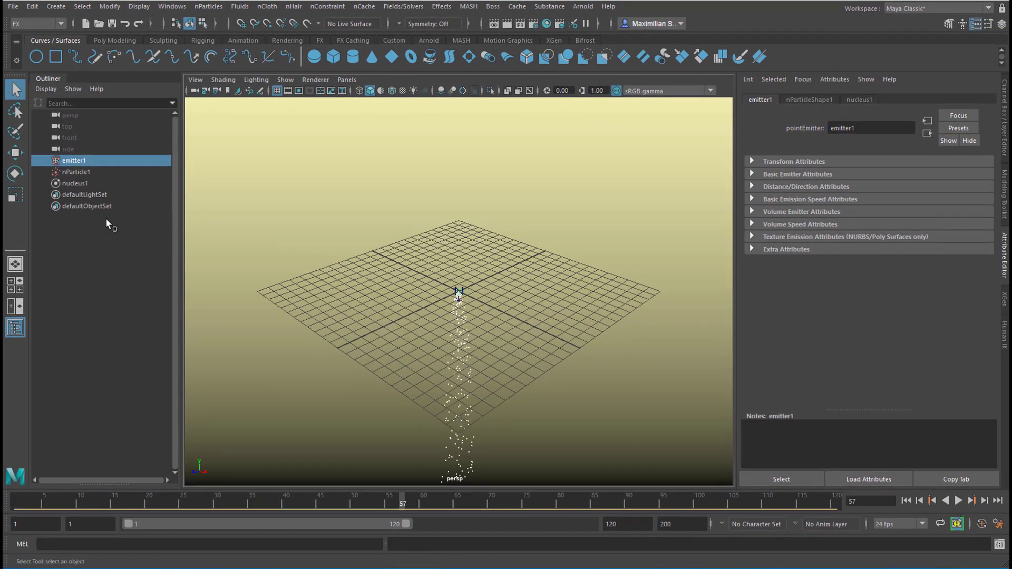
pyautogui.click(78, 184)
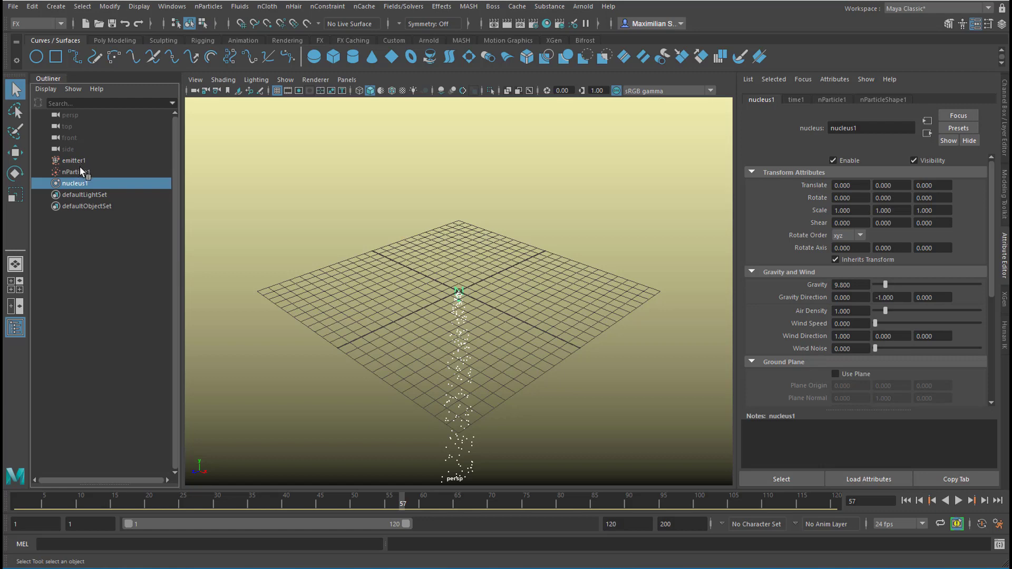
pyautogui.click(72, 161)
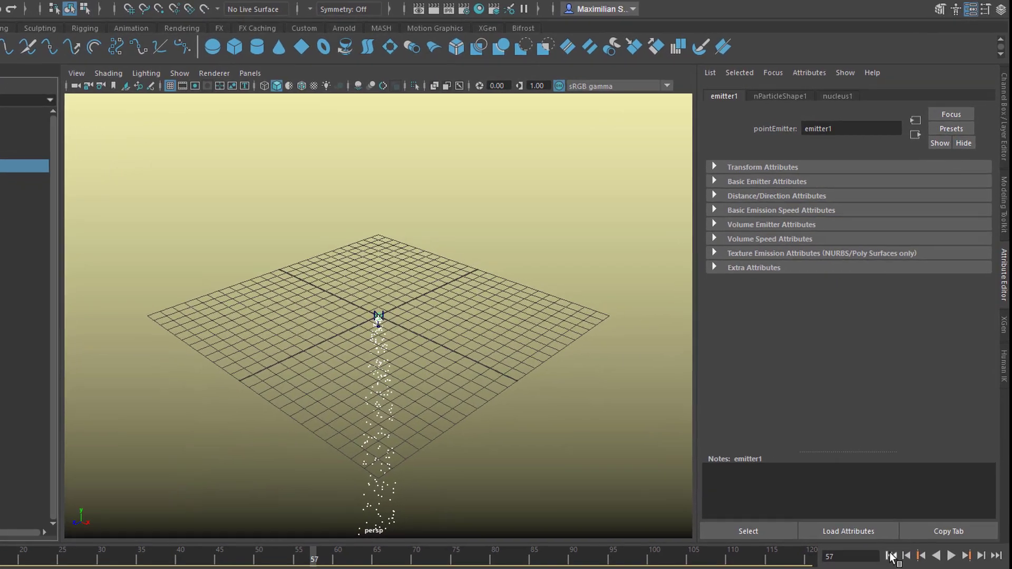
pyautogui.click(892, 554)
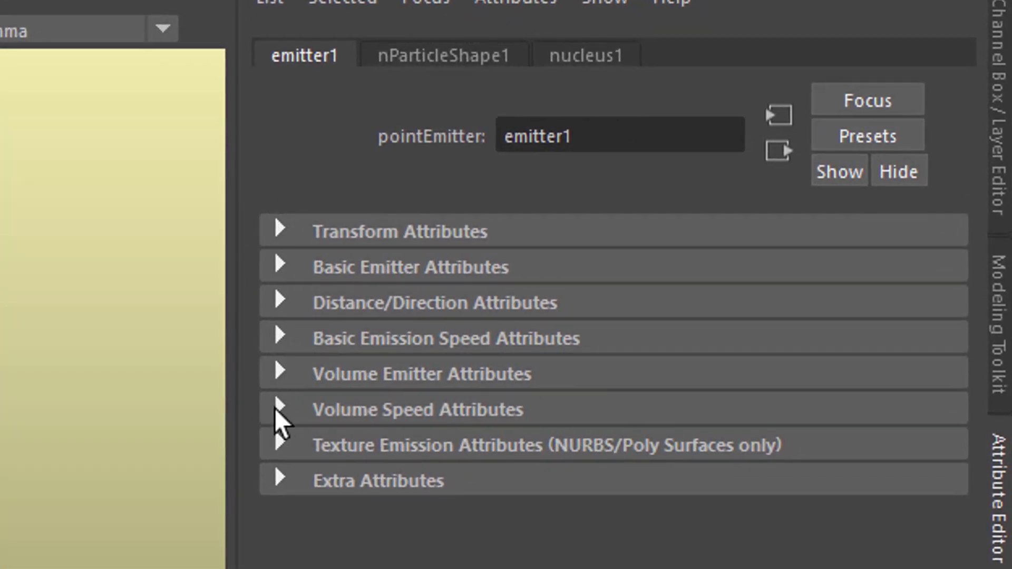
# - Set emitter1's emission rate to 10 particles per second in its basic emitter attributes, leaving the emitter type on Omni
pyautogui.click(289, 230)
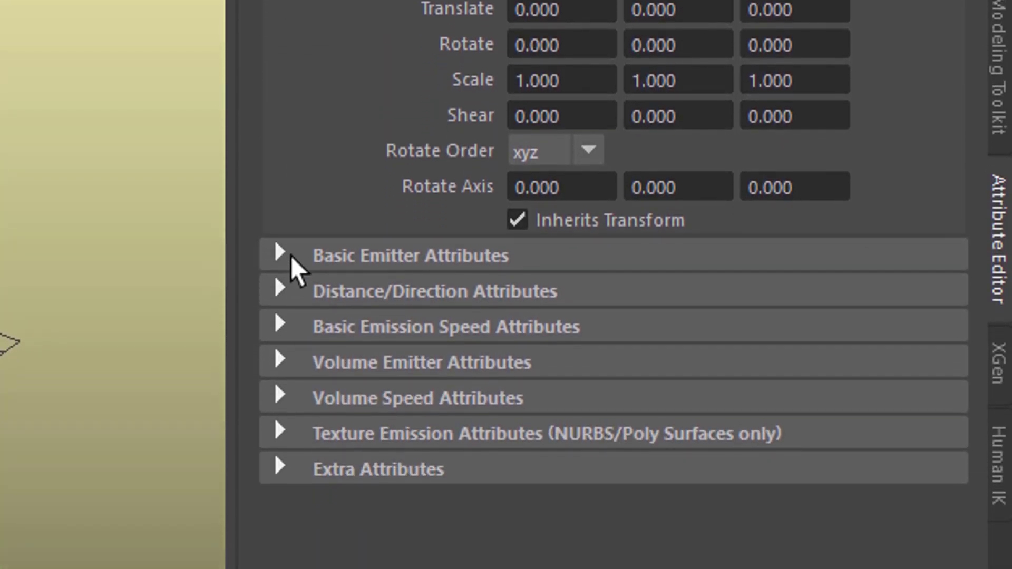
pyautogui.click(279, 254)
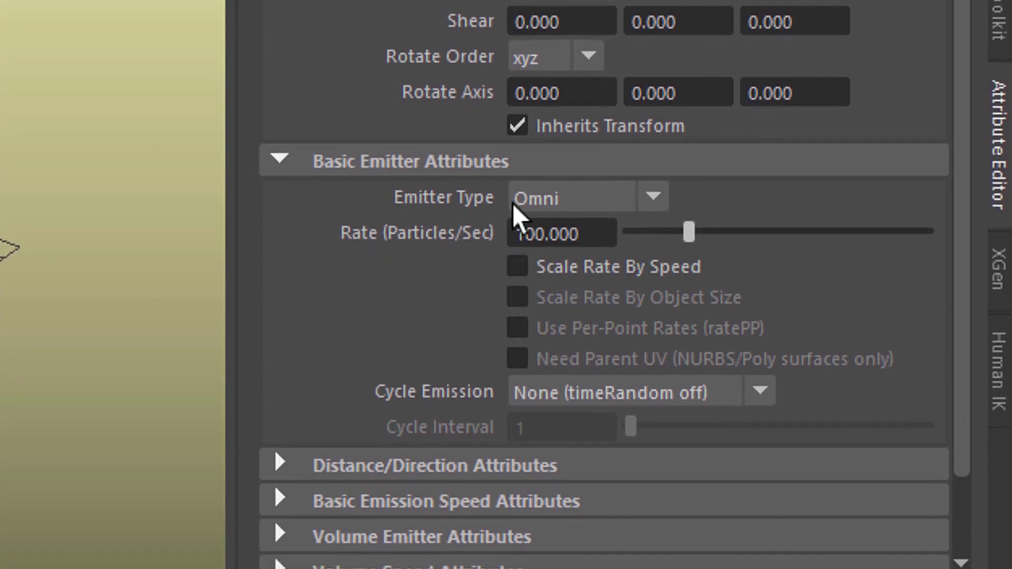
pyautogui.click(652, 195)
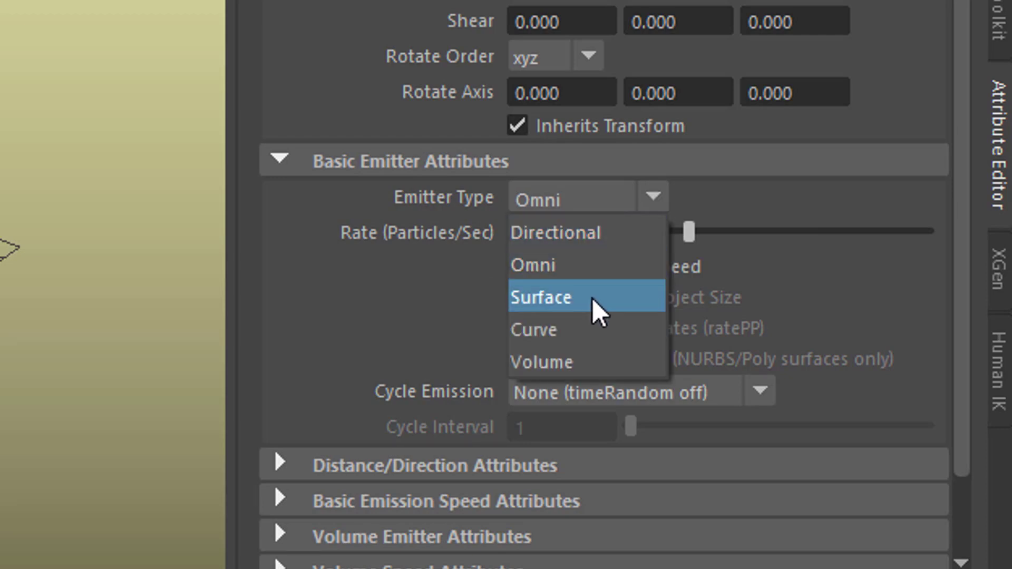
pyautogui.click(873, 201)
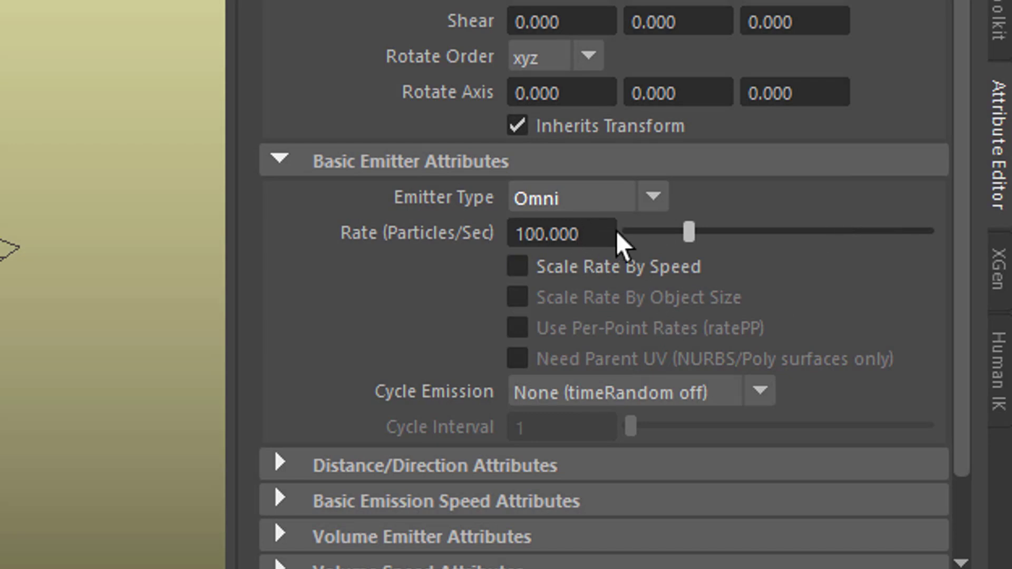
pyautogui.click(589, 236)
pyautogui.moveTo(589, 235); pyautogui.dragTo(513, 235)
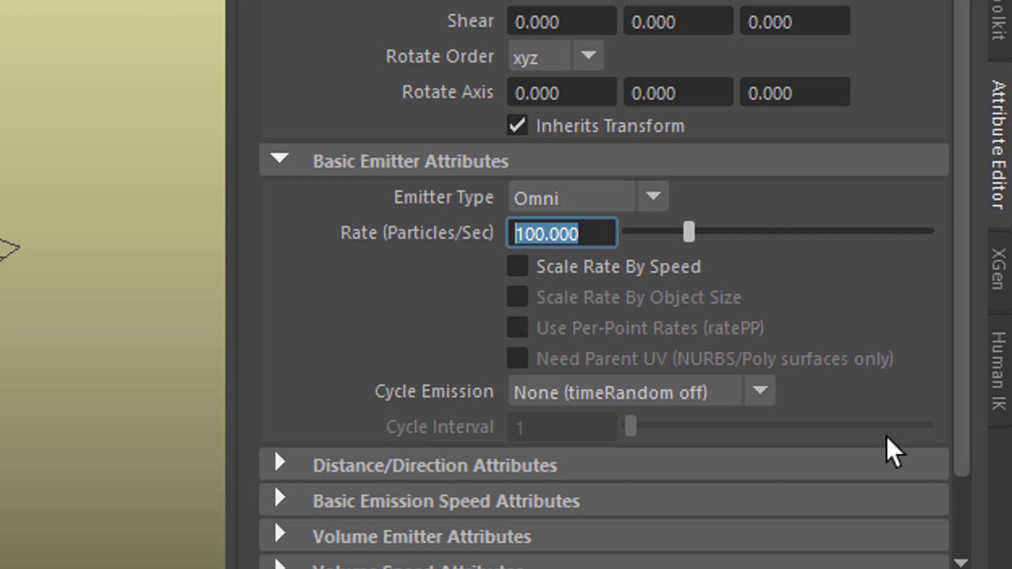
pyautogui.write('10')
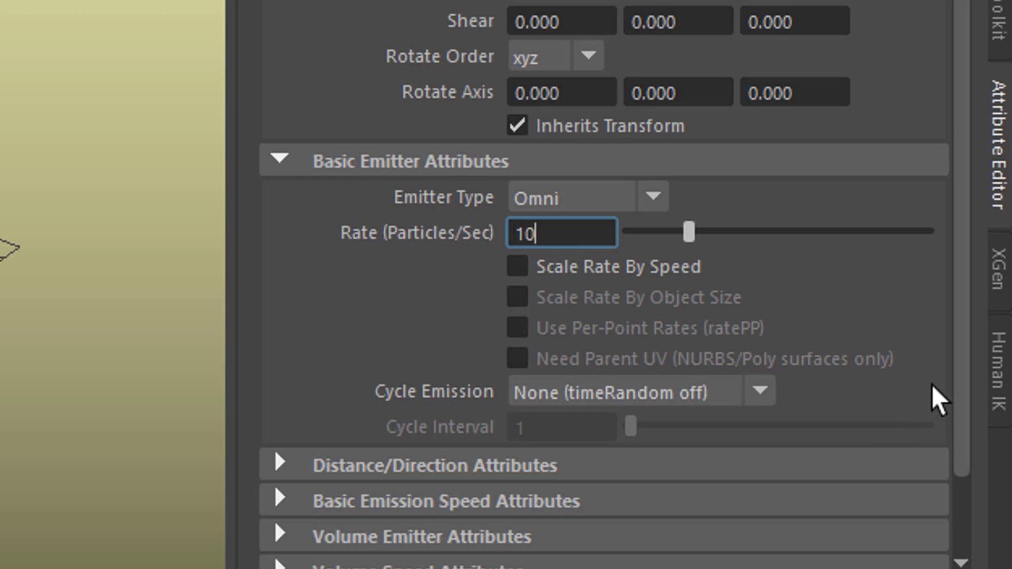
pyautogui.press('Return')
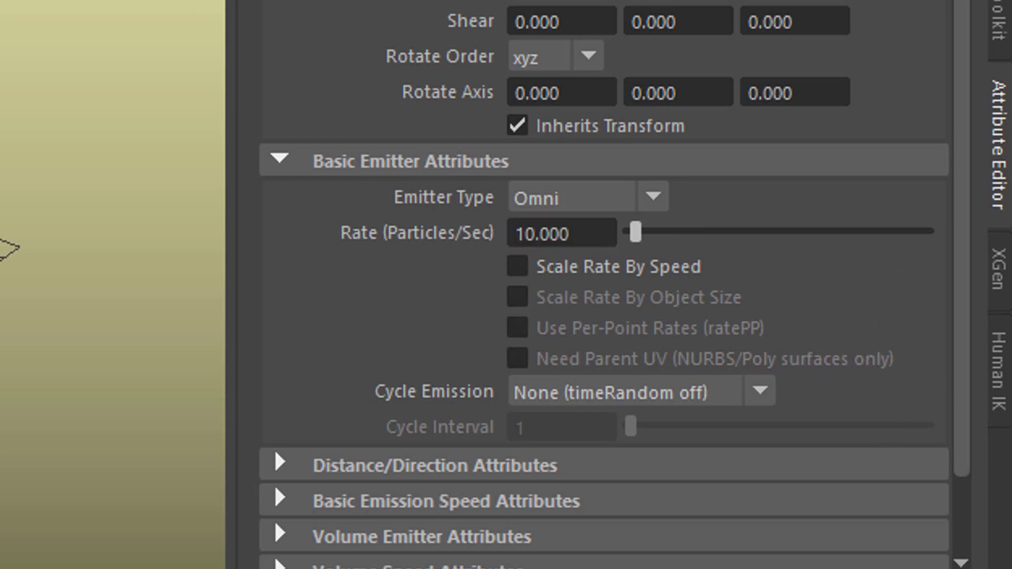
pyautogui.moveTo(963, 242); pyautogui.dragTo(960, 347)
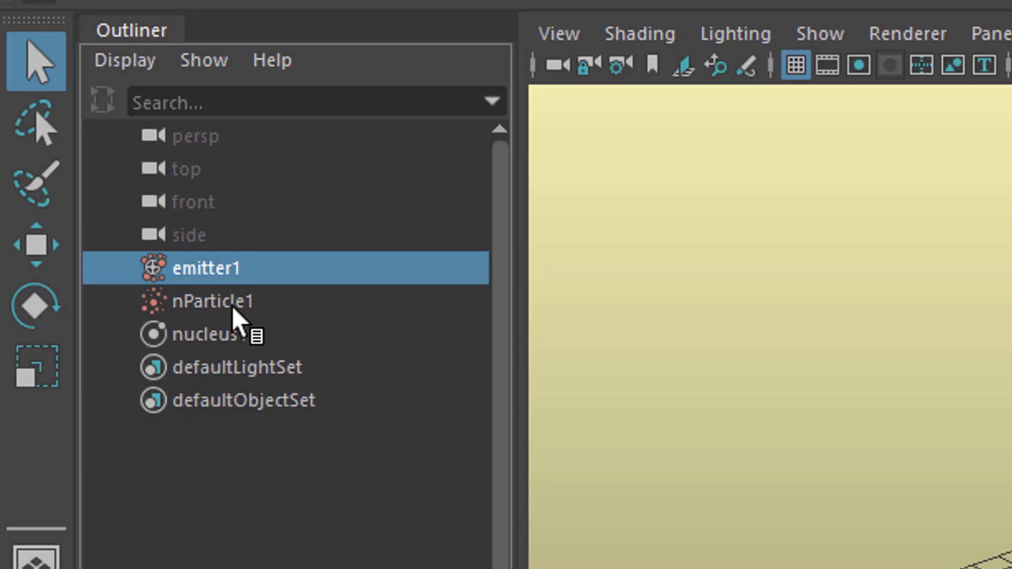
# - Set nParticle1's lifespan mode to Random range with a lifespan of 5
pyautogui.click(232, 306)
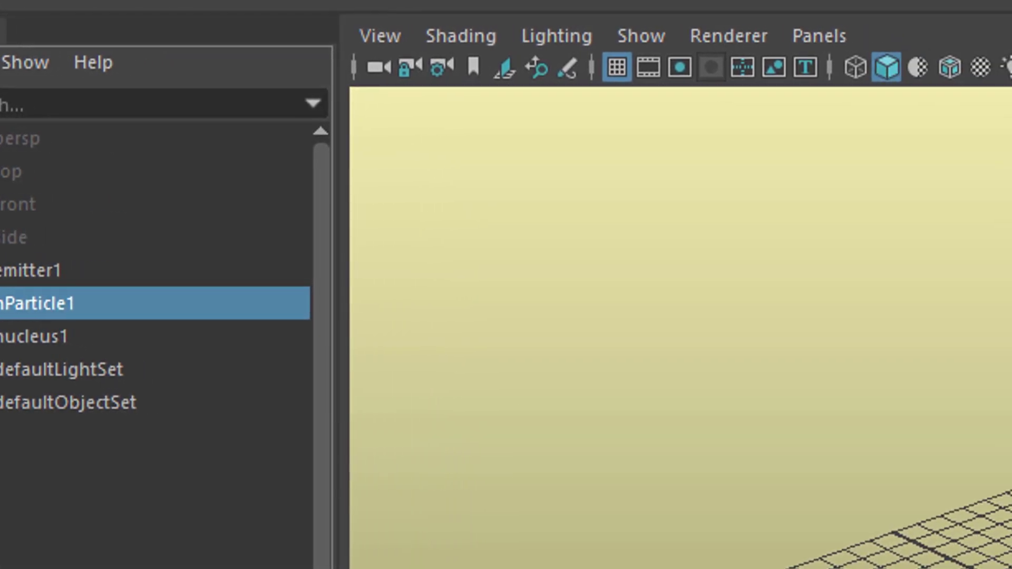
pyautogui.click(902, 356)
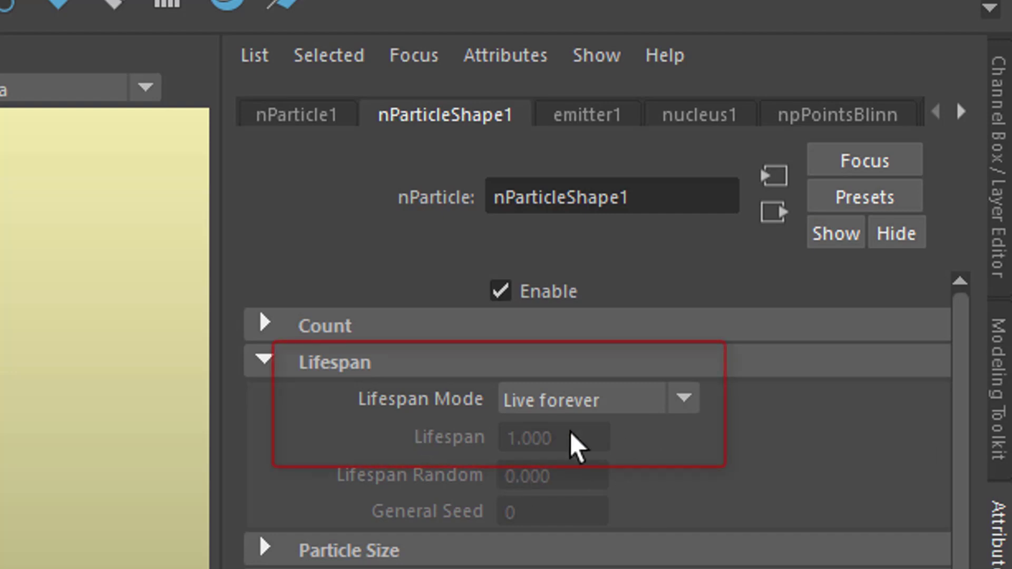
pyautogui.click(688, 405)
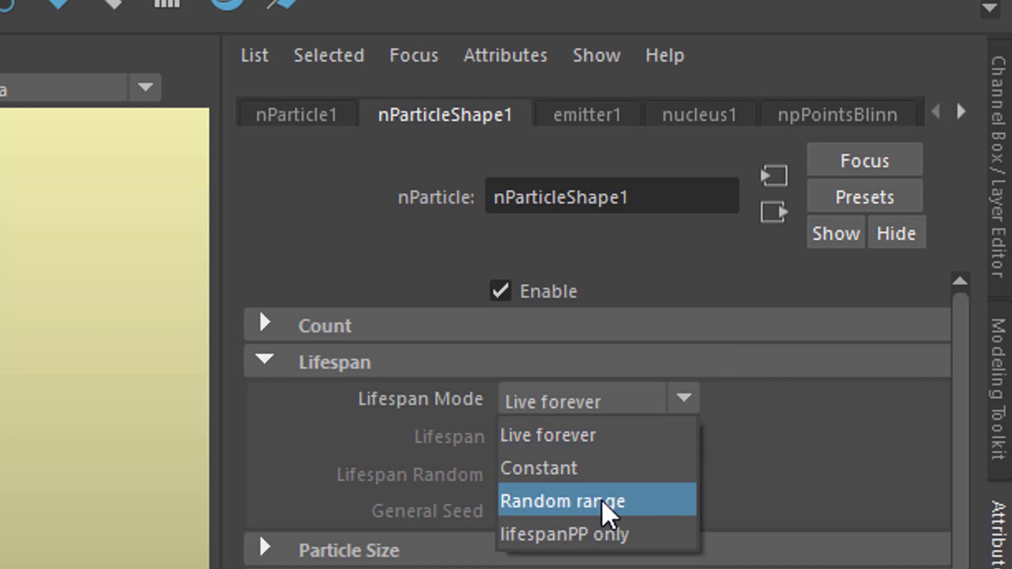
pyautogui.click(604, 513)
pyautogui.moveTo(573, 435); pyautogui.dragTo(413, 443)
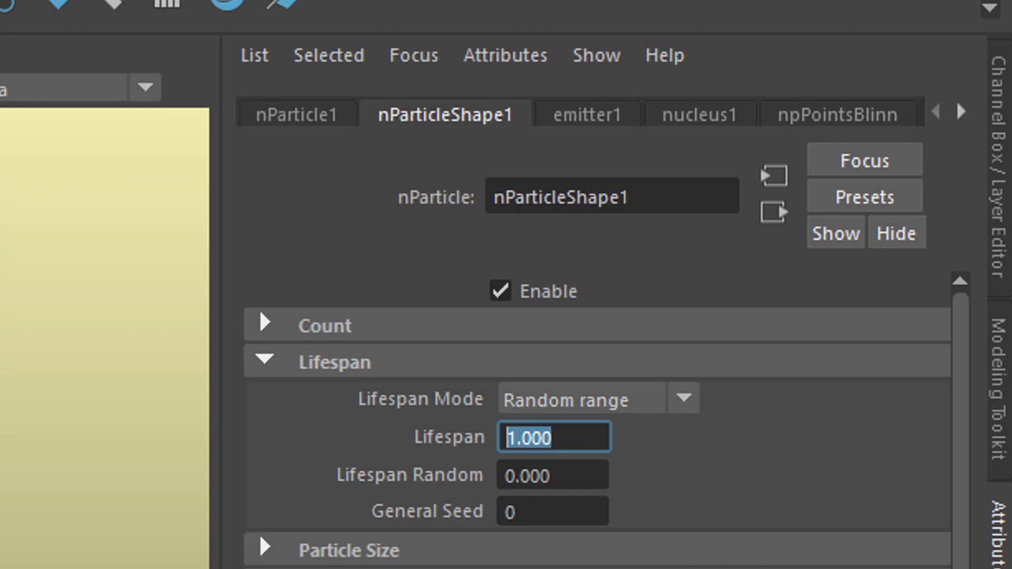
pyautogui.write('5')
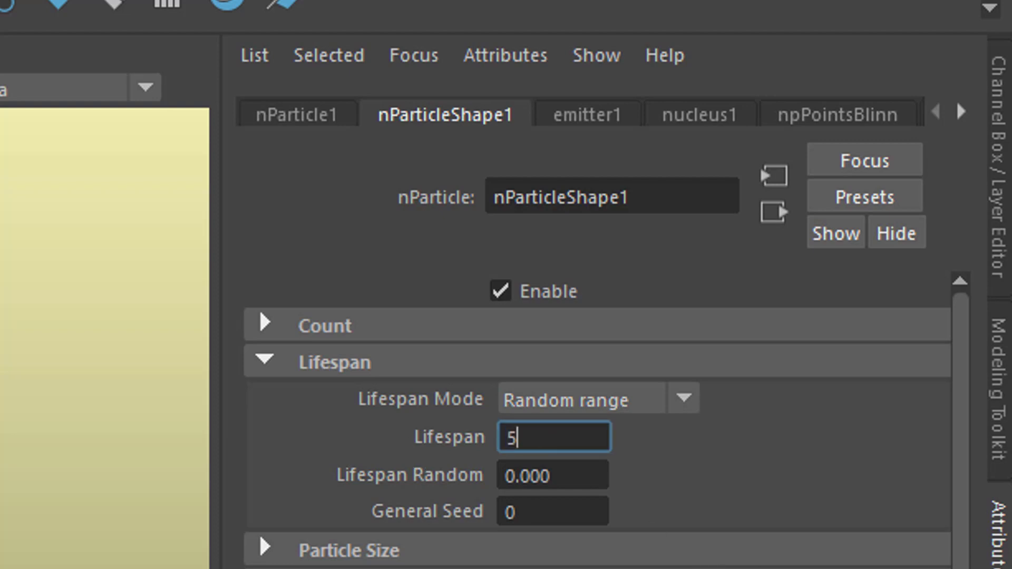
pyautogui.press('Return')
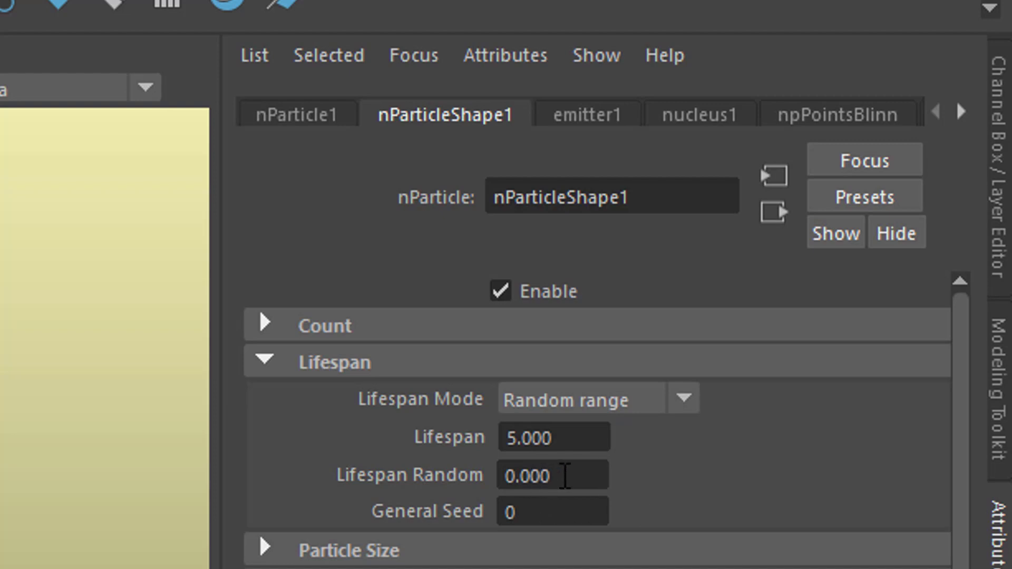
# - Set the particles' Lifespan Random to 1 and General Seed to 2
pyautogui.click(540, 476)
pyautogui.write('1')
pyautogui.press('Return')
pyautogui.click(521, 510)
pyautogui.write('2')
pyautogui.press('Return')
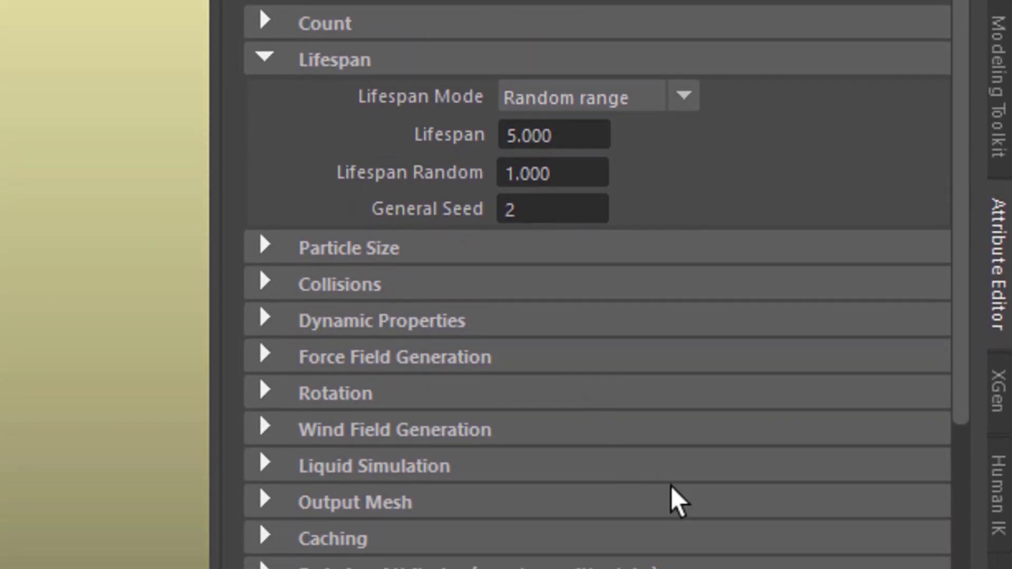
# - Change the particle render type in nParticleShape1's shading attributes from Points to Spheres
pyautogui.scroll(-3, 596, 473)
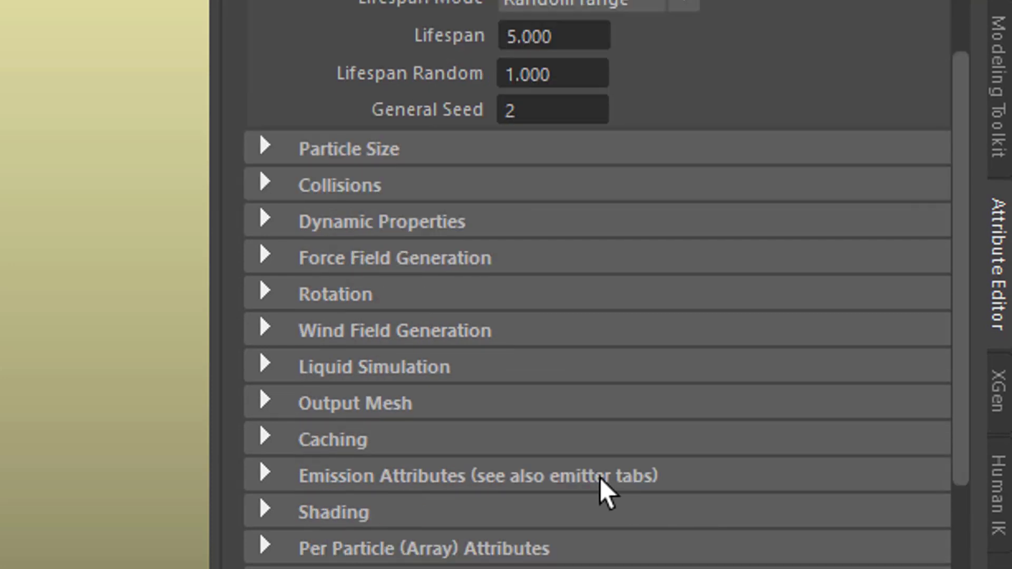
pyautogui.click(264, 509)
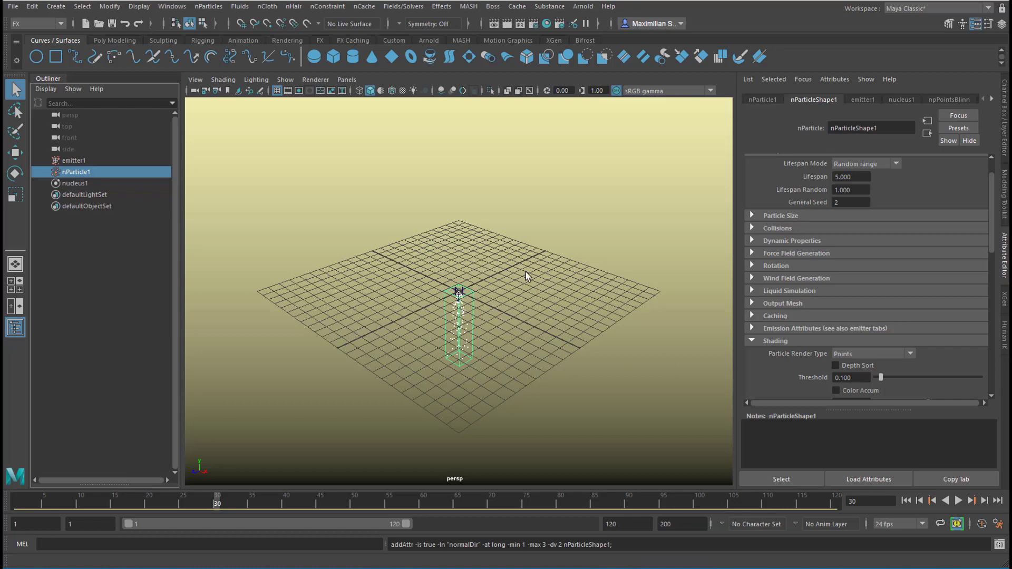
pyautogui.scroll(5, 582, 350)
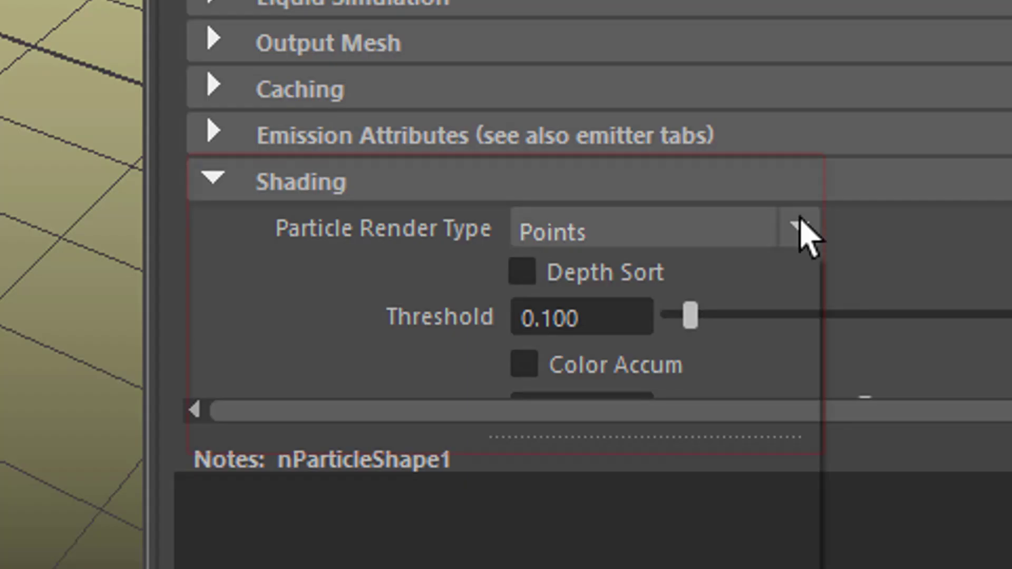
pyautogui.click(911, 354)
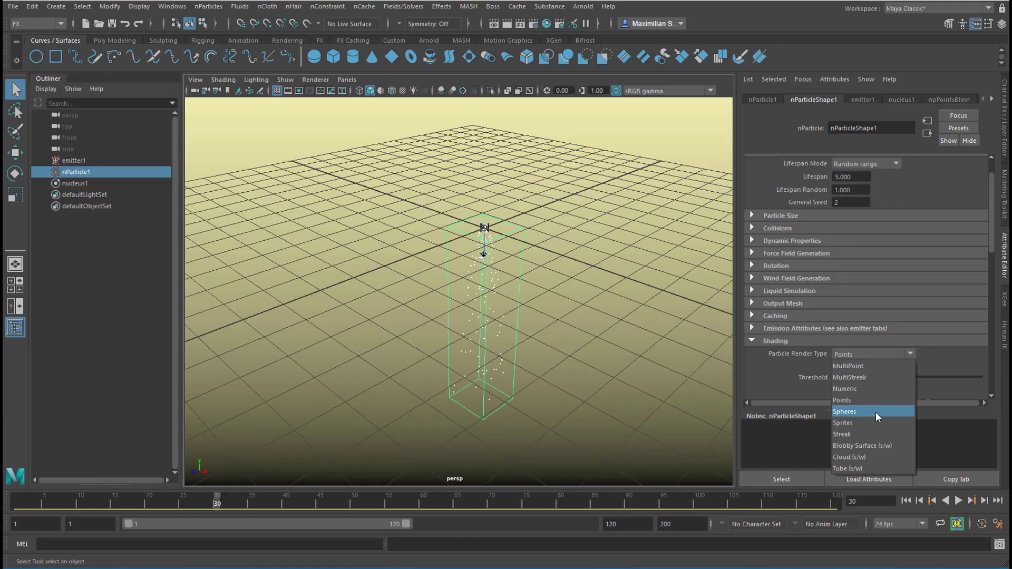
pyautogui.click(677, 445)
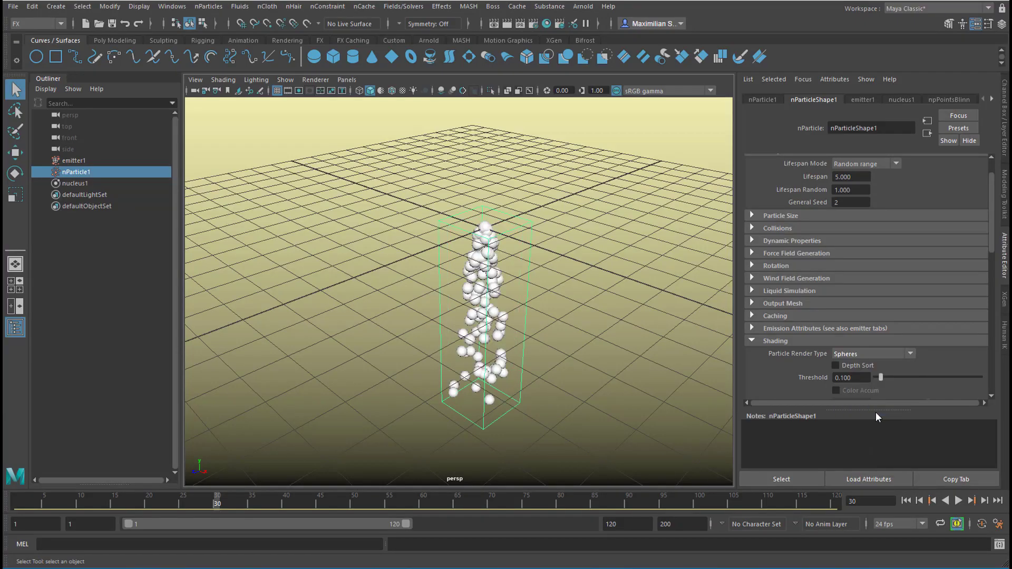
pyautogui.keyDown('alt'); pyautogui.moveTo(613, 379); pyautogui.dragTo(607, 356); pyautogui.keyUp('alt')
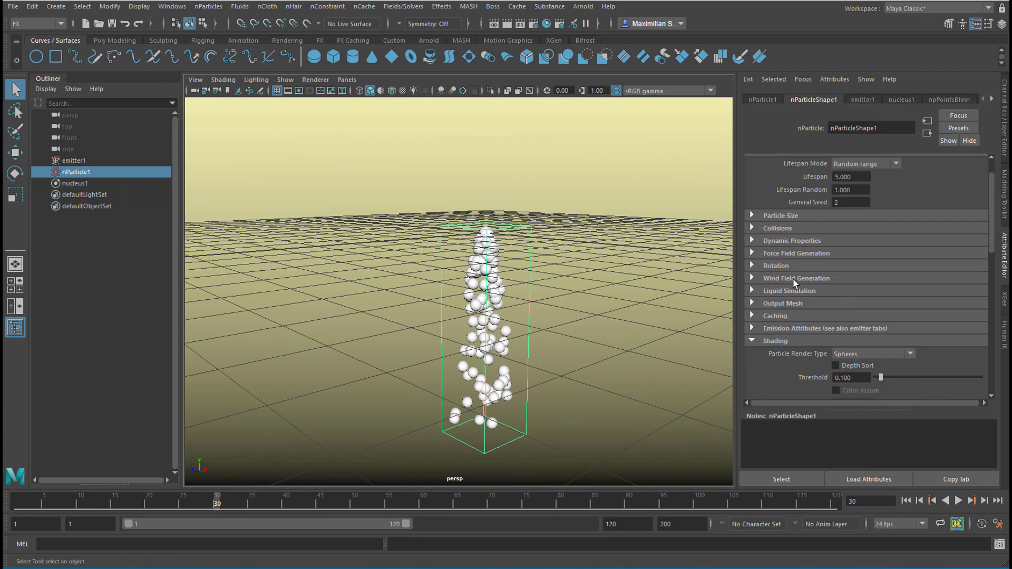
# - Collapse the shading attributes and set the particle size radius to 1
pyautogui.click(751, 340)
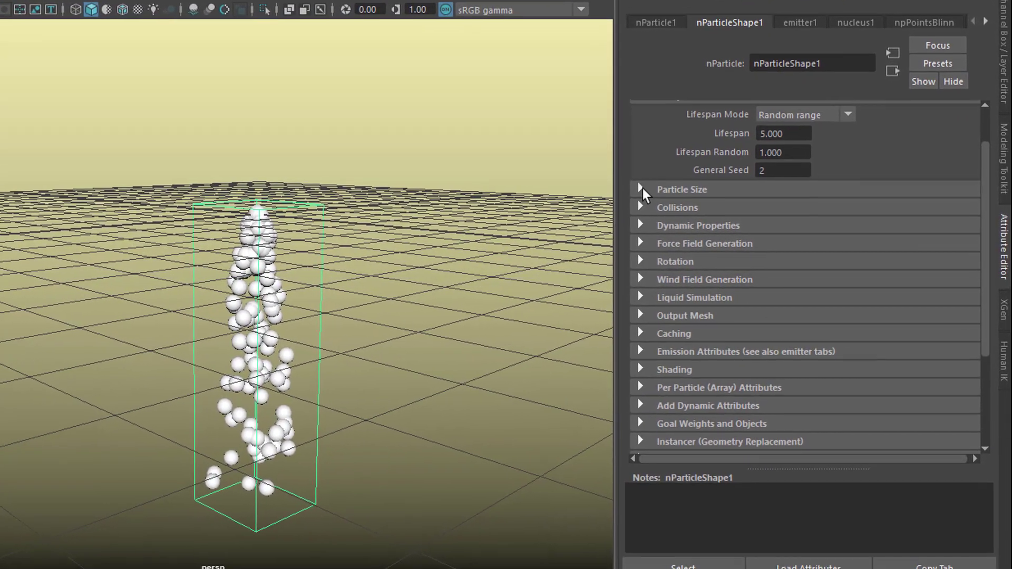
pyautogui.click(663, 194)
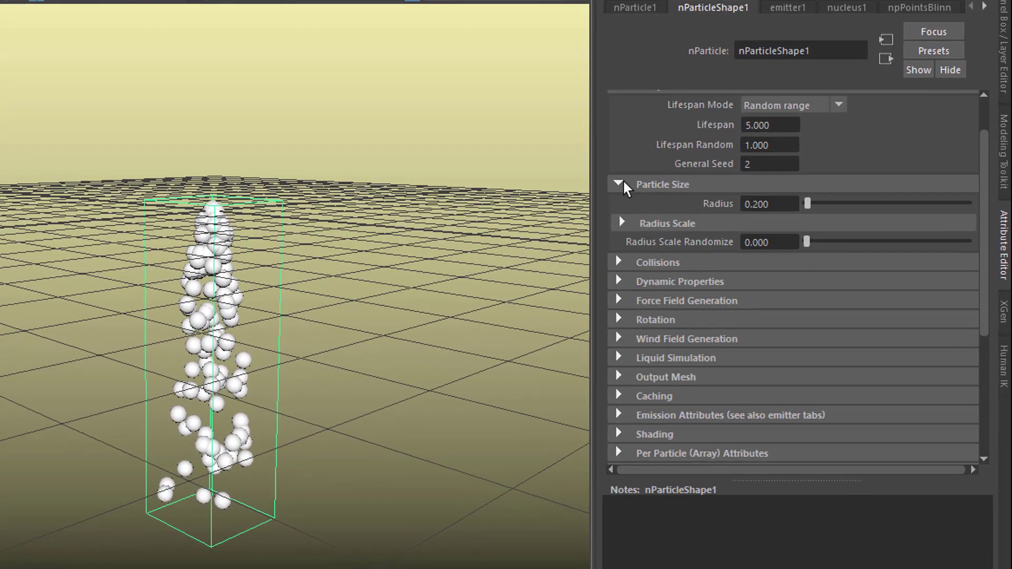
pyautogui.click(780, 200)
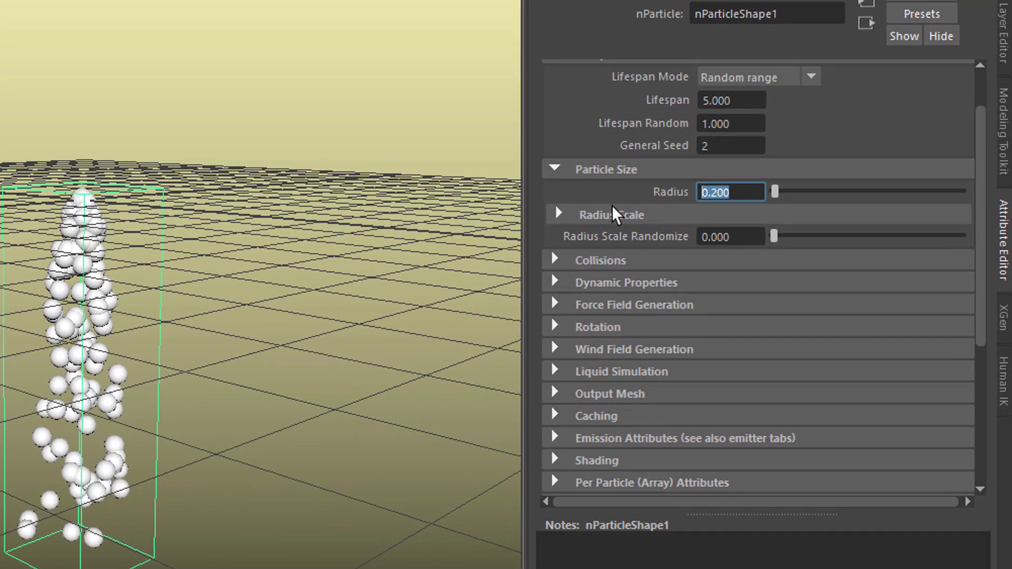
pyautogui.write('1')
pyautogui.press('Return')
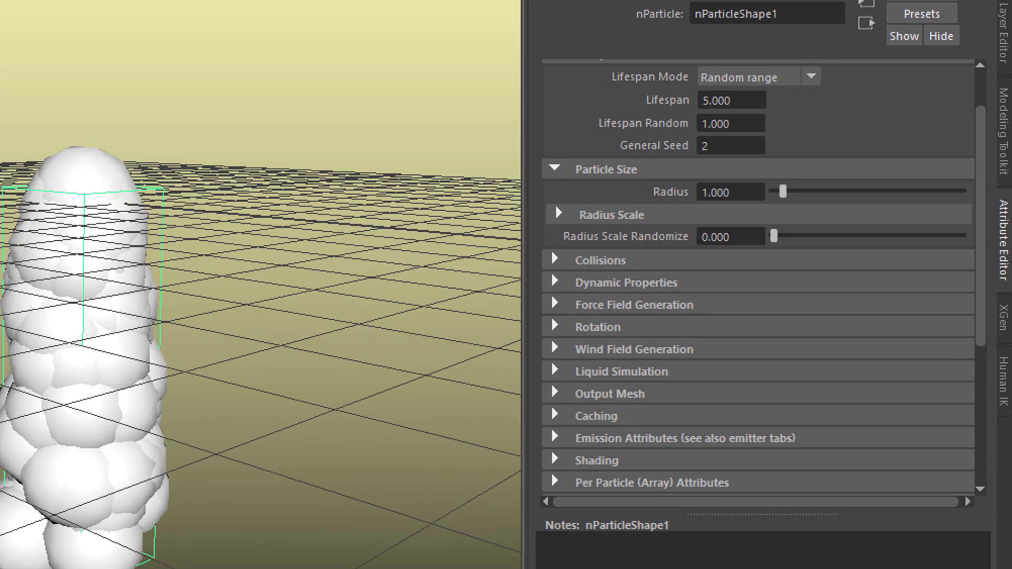
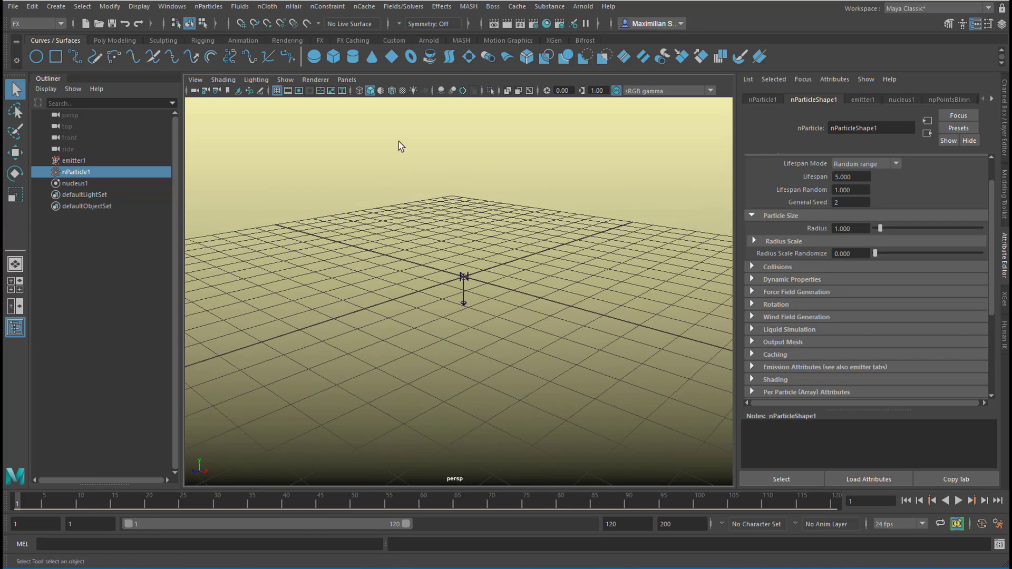
# - Create a NURBS sphere at the origin, scale it up uniformly to enclose the emitter, and display the viewport in wireframe
pyautogui.click(315, 57)
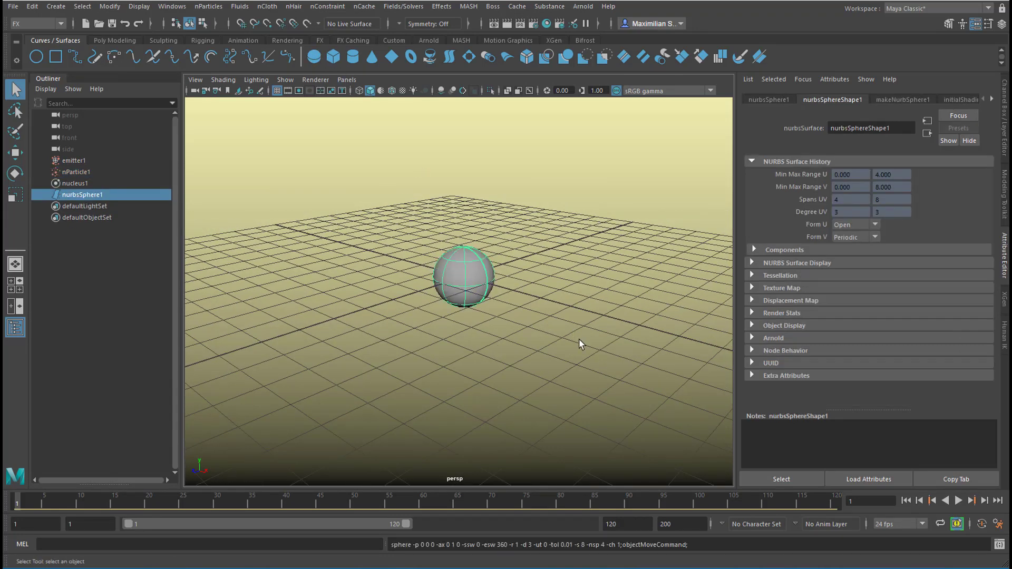
pyautogui.press('r')
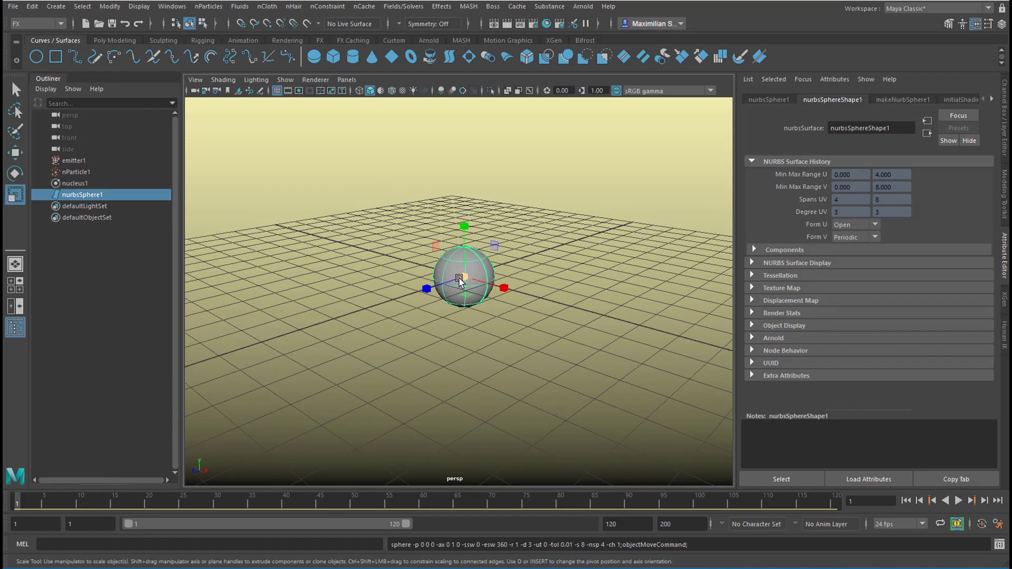
pyautogui.moveTo(463, 279); pyautogui.dragTo(610, 333)
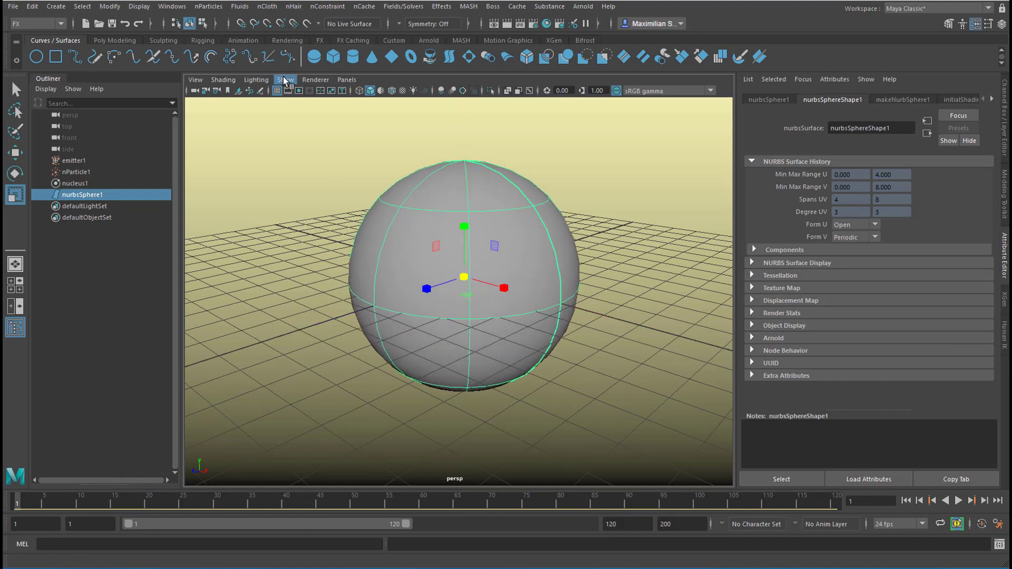
pyautogui.click(360, 93)
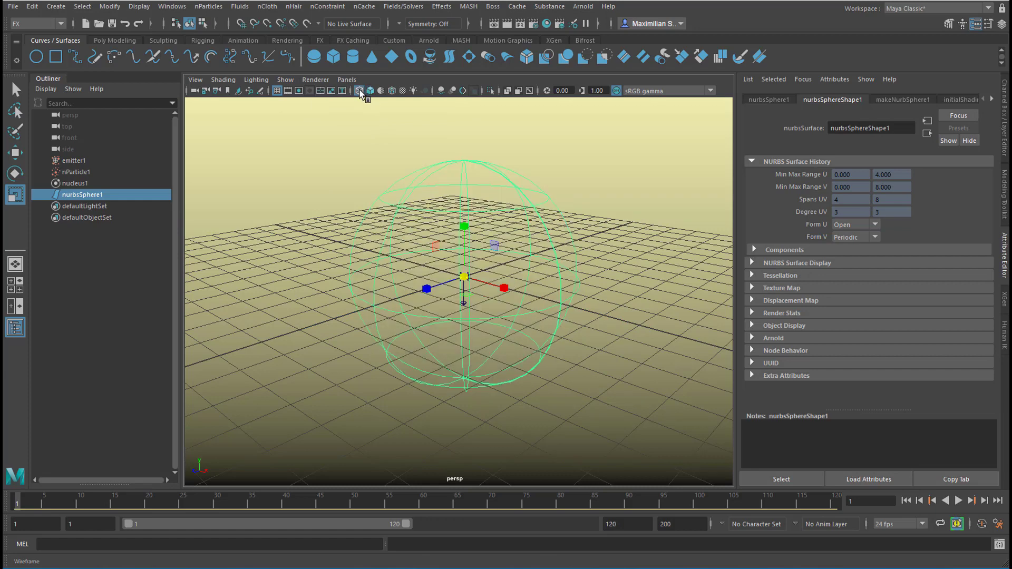
pyautogui.moveTo(583, 366)
pyautogui.keyDown('alt'); pyautogui.mouseDown()
pyautogui.moveTo(585, 357)
pyautogui.moveTo(601, 383)
pyautogui.moveTo(575, 369)
pyautogui.mouseUp(); pyautogui.keyUp('alt')
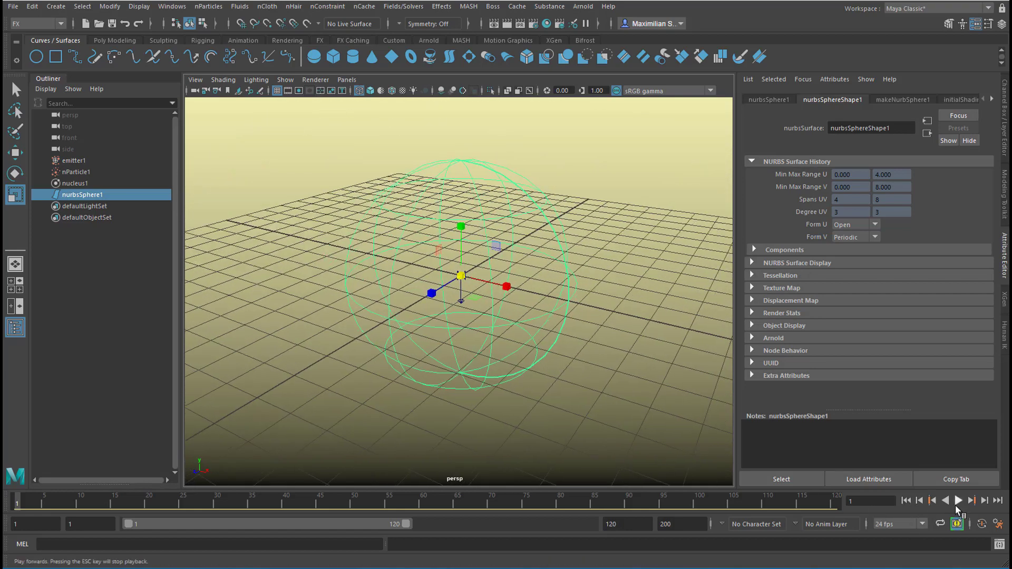
# - Play the simulation to see how the particles behave inside the sphere, and inspect the emitted particles
pyautogui.click(958, 501)
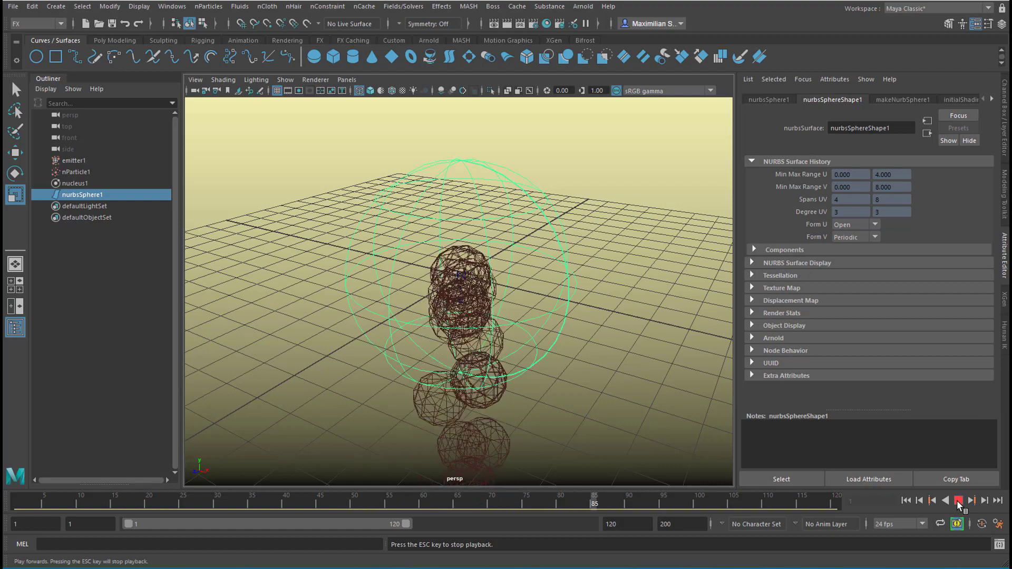
pyautogui.click(958, 501)
pyautogui.keyDown('alt'); pyautogui.moveTo(565, 350); pyautogui.dragTo(520, 371); pyautogui.keyUp('alt')
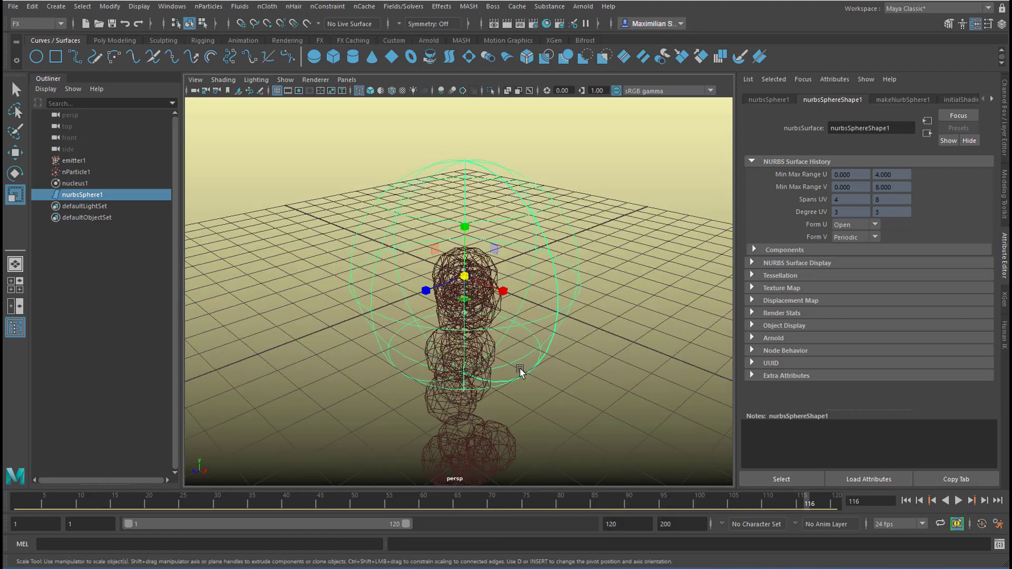
pyautogui.click(488, 448)
pyautogui.keyDown('alt'); pyautogui.moveTo(526, 445); pyautogui.dragTo(553, 270); pyautogui.keyUp('alt')
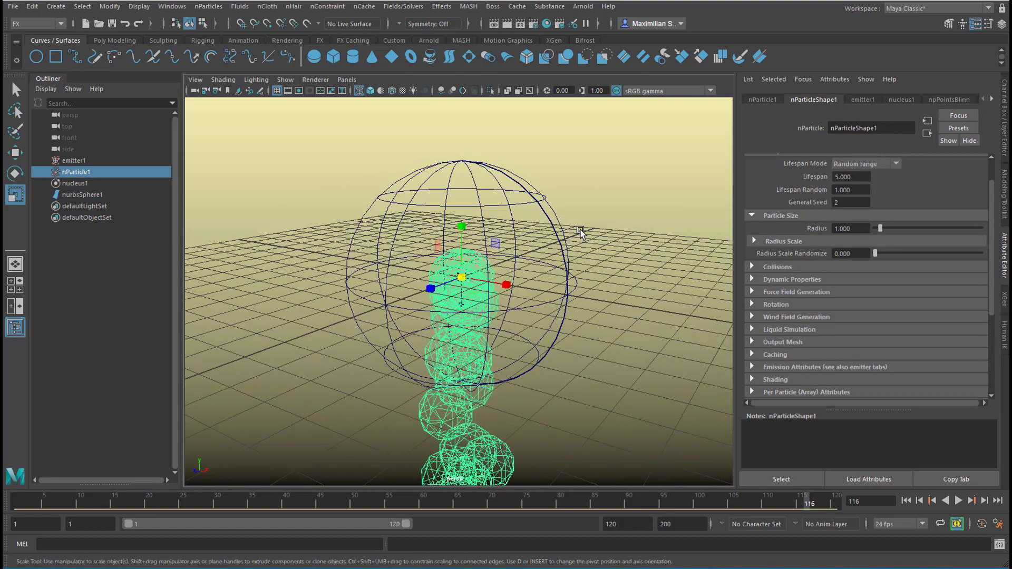
# - Convert the NURBS sphere to a soft body using the Make soft creation option
pyautogui.click(567, 295)
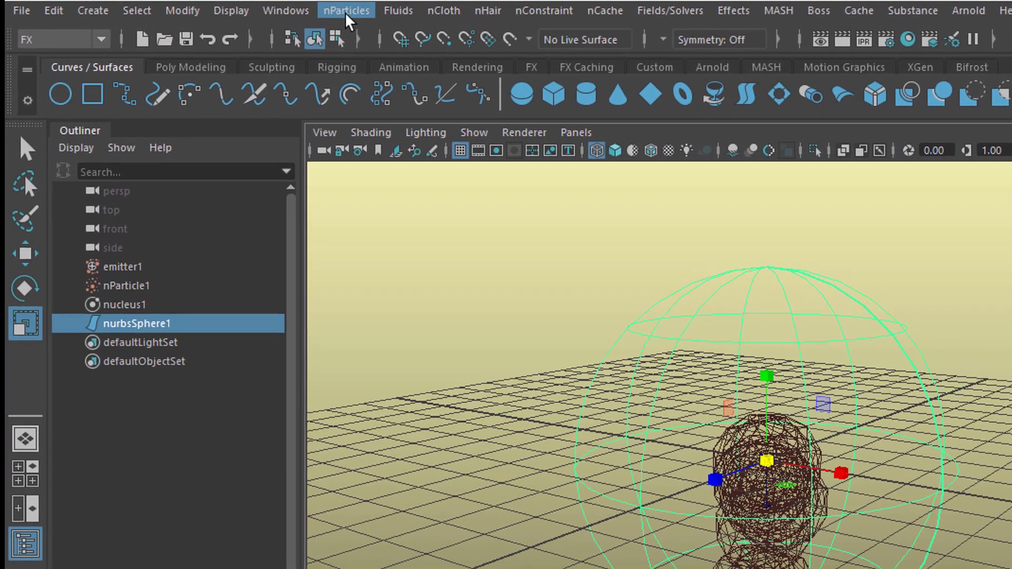
pyautogui.click(346, 12)
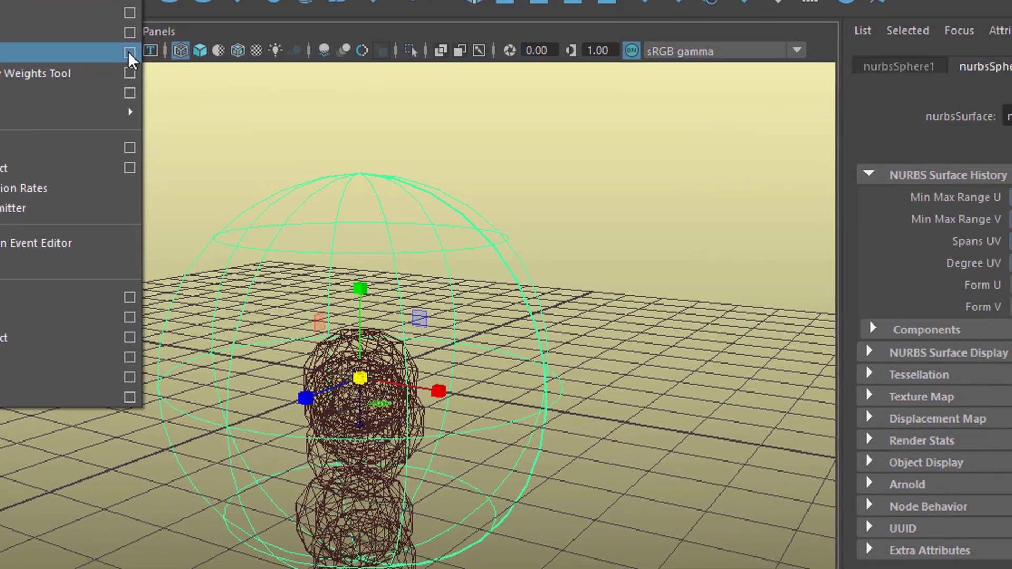
pyautogui.click(465, 133)
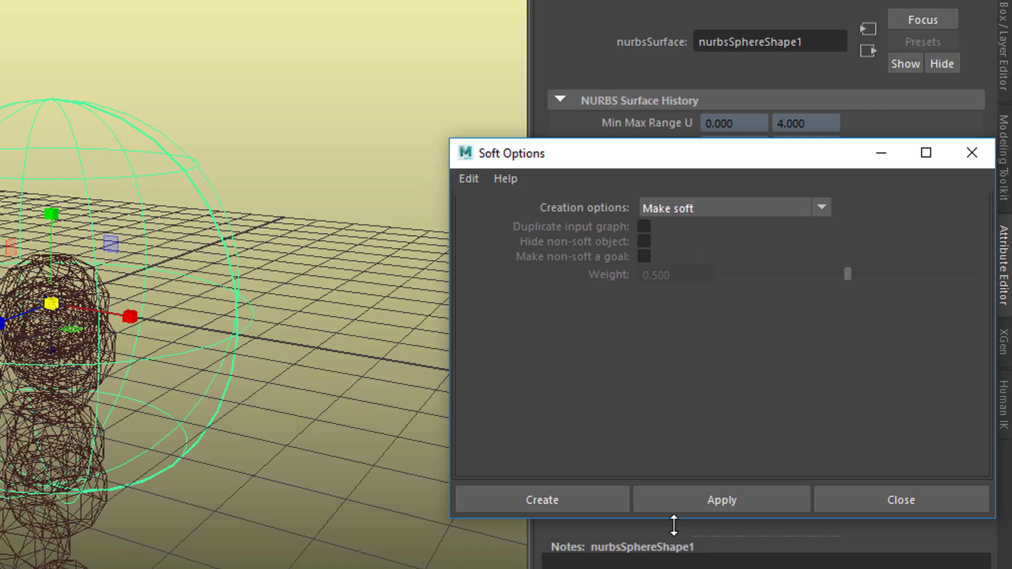
pyautogui.click(774, 509)
pyautogui.click(901, 514)
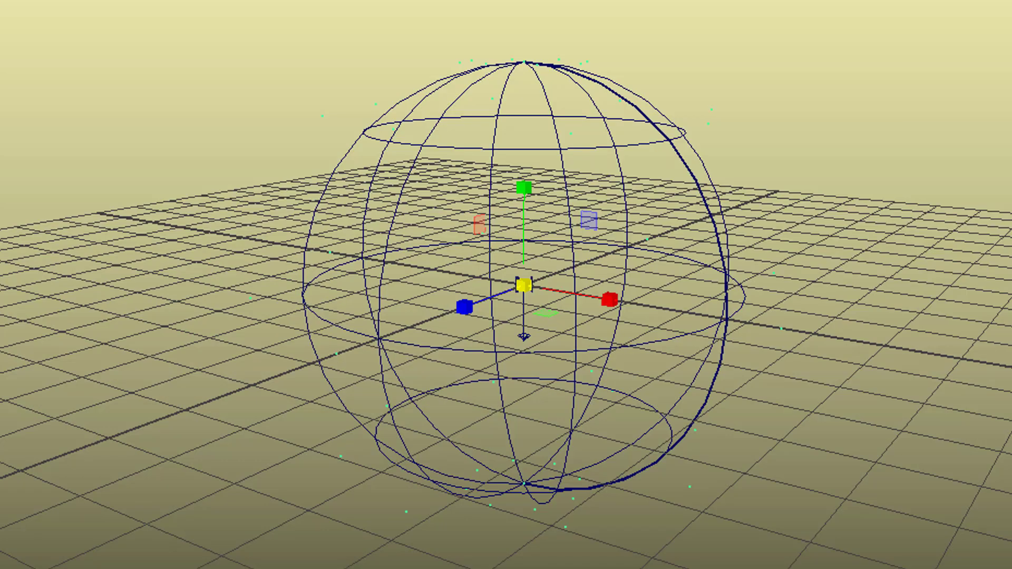
# - Briefly play the soft body simulation and set the playback end frame to 1000
pyautogui.hotkey('alt', 'v')
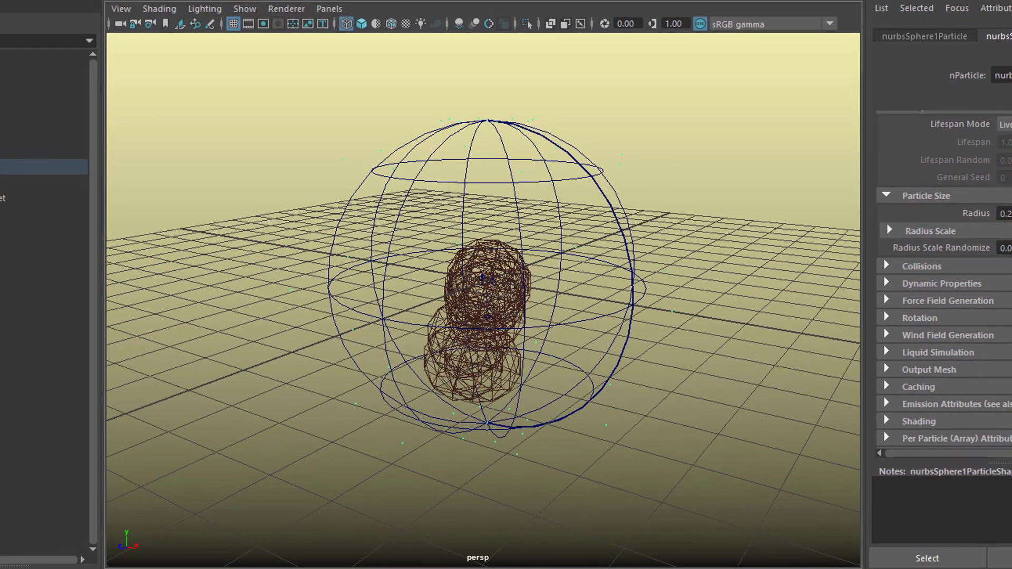
pyautogui.hotkey('alt', 'v')
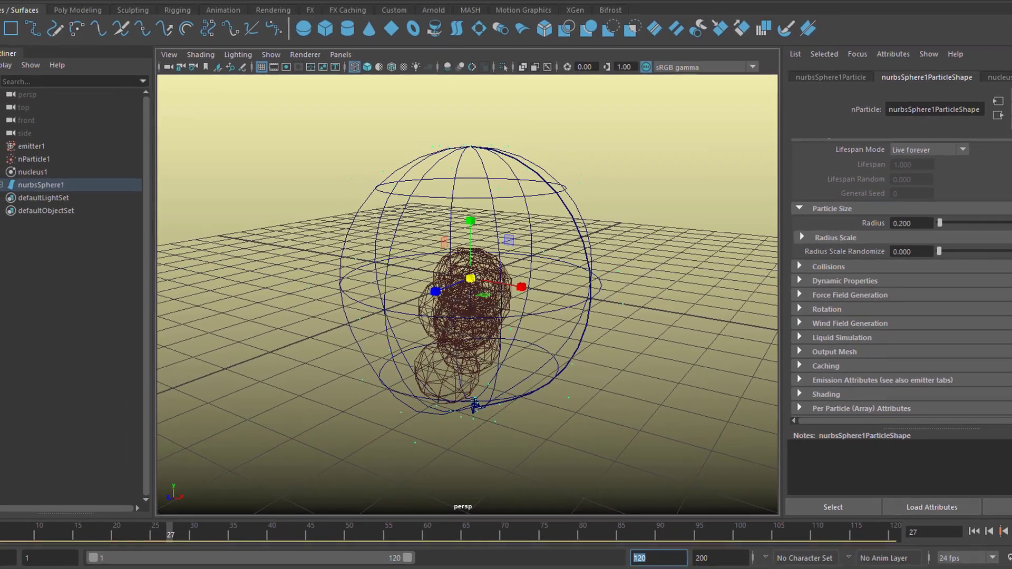
pyautogui.write('1000')
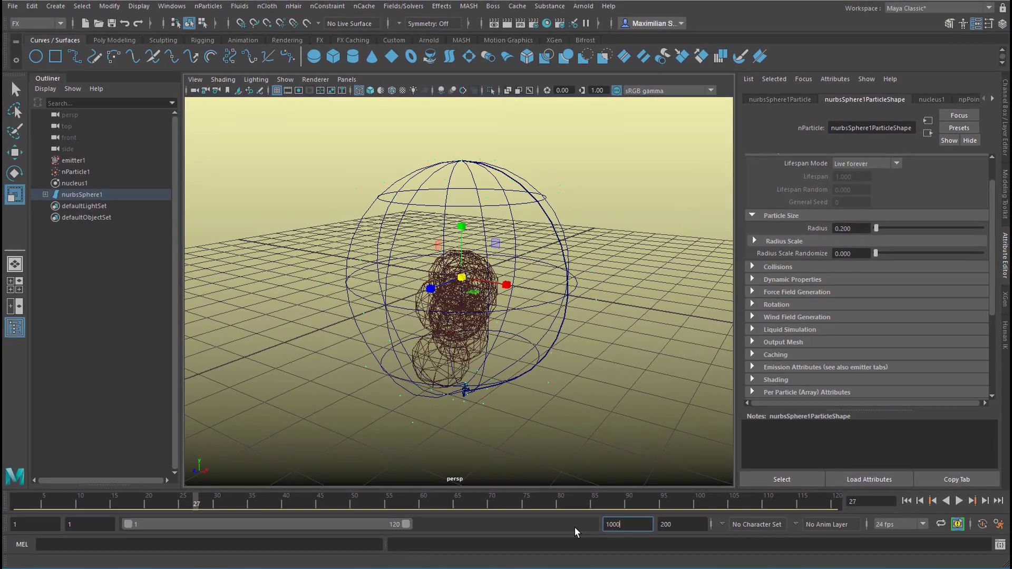
pyautogui.press('Return')
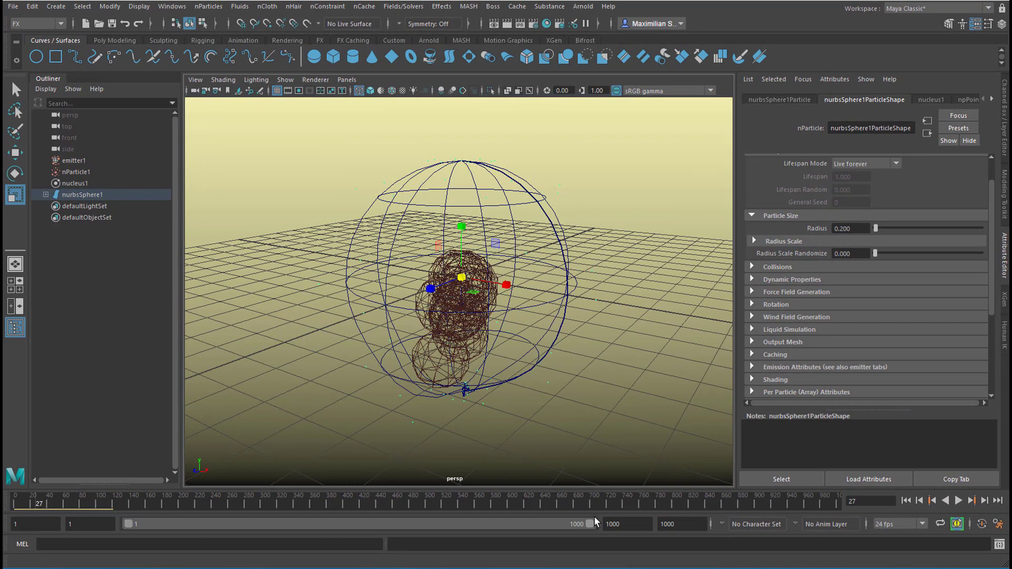
# - Play the extended simulation and watch how the soft body sphere deforms with the falling particles
pyautogui.scroll(-2, 517, 392)
pyautogui.scroll(-2, 518, 392)
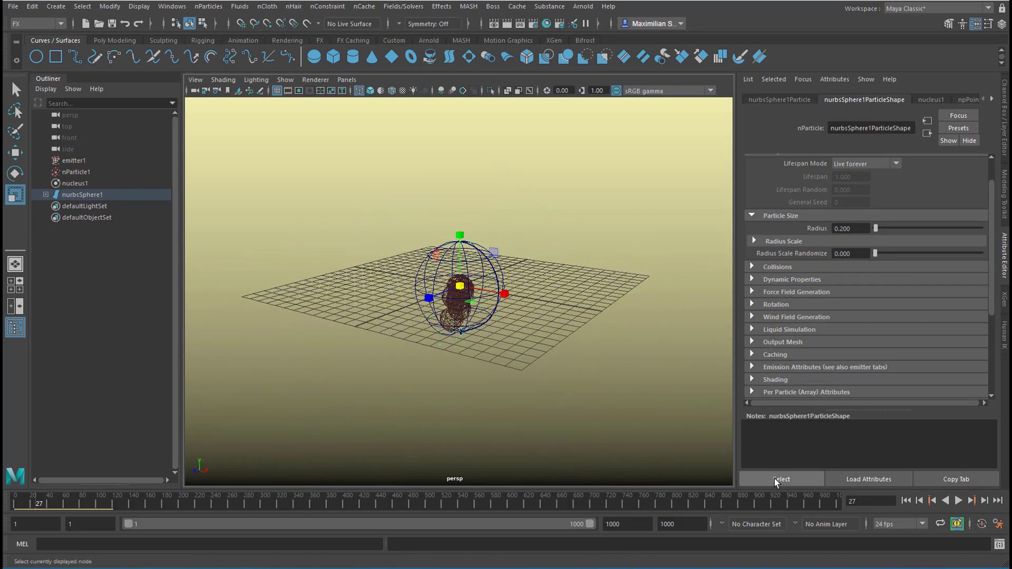
pyautogui.click(958, 500)
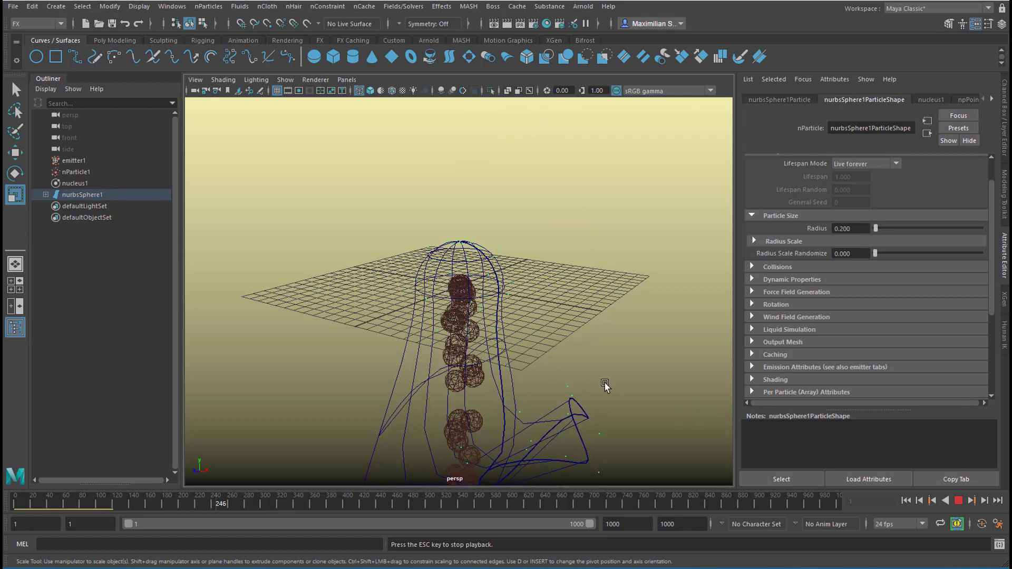
pyautogui.keyDown('alt'); pyautogui.moveTo(566, 338); pyautogui.dragTo(567, 255); pyautogui.keyUp('alt')
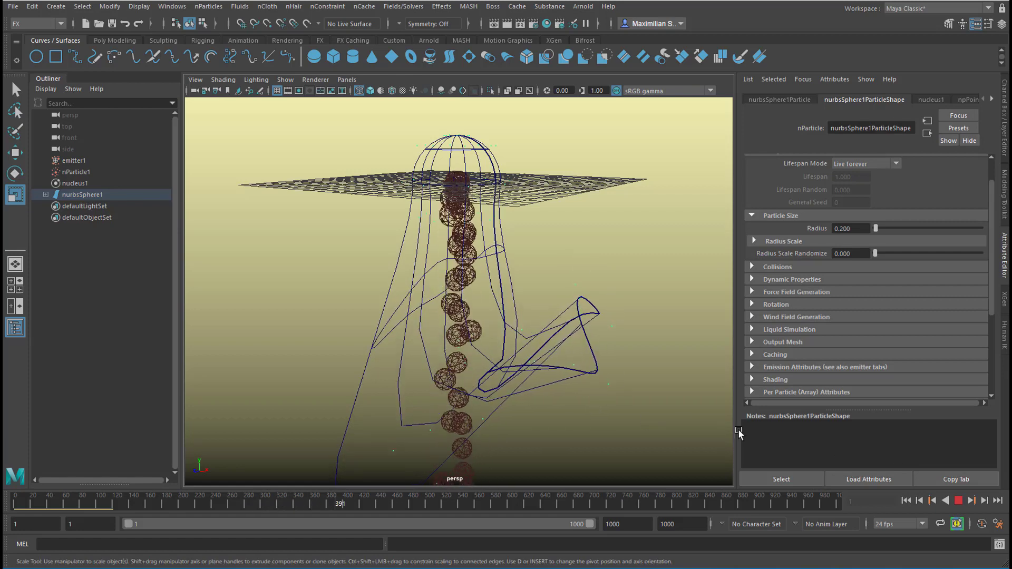
pyautogui.click(958, 502)
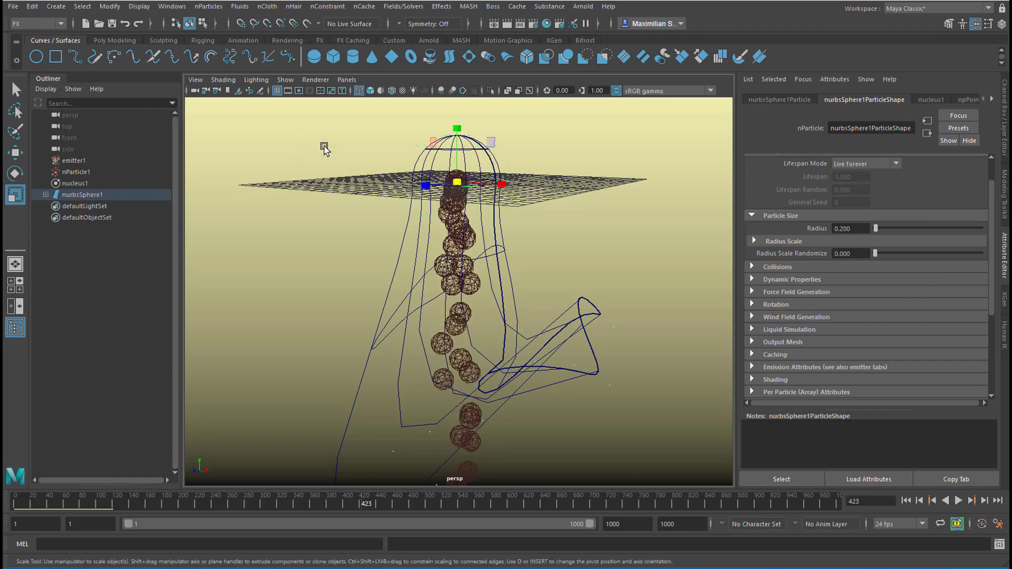
# - Switch the viewport to smooth shading and examine the deformed soft body sphere from several angles
pyautogui.click(370, 90)
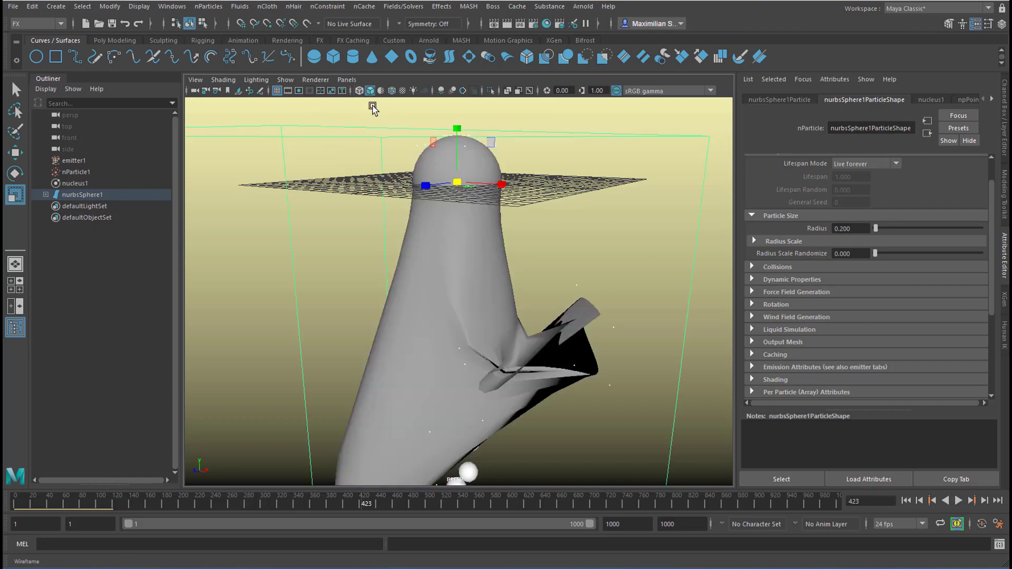
pyautogui.moveTo(582, 393)
pyautogui.keyDown('alt'); pyautogui.mouseDown()
pyautogui.moveTo(426, 390)
pyautogui.moveTo(346, 355)
pyautogui.moveTo(552, 319)
pyautogui.moveTo(515, 316)
pyautogui.mouseUp(); pyautogui.keyUp('alt')
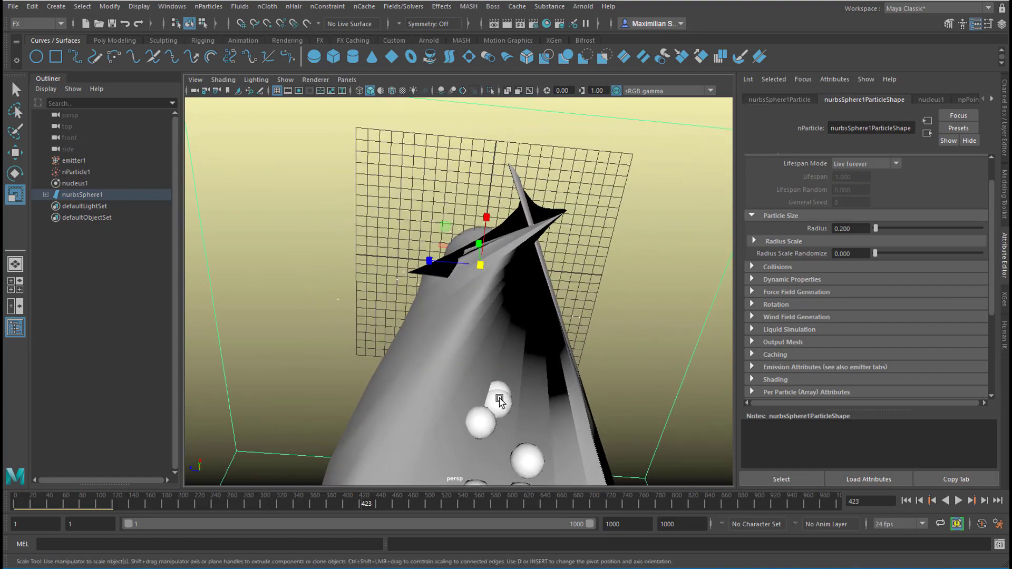
pyautogui.keyDown('alt'); pyautogui.moveTo(499, 400); pyautogui.dragTo(536, 382); pyautogui.keyUp('alt')
pyautogui.keyDown('alt'); pyautogui.moveTo(634, 353); pyautogui.dragTo(538, 388, button='right'); pyautogui.keyUp('alt')
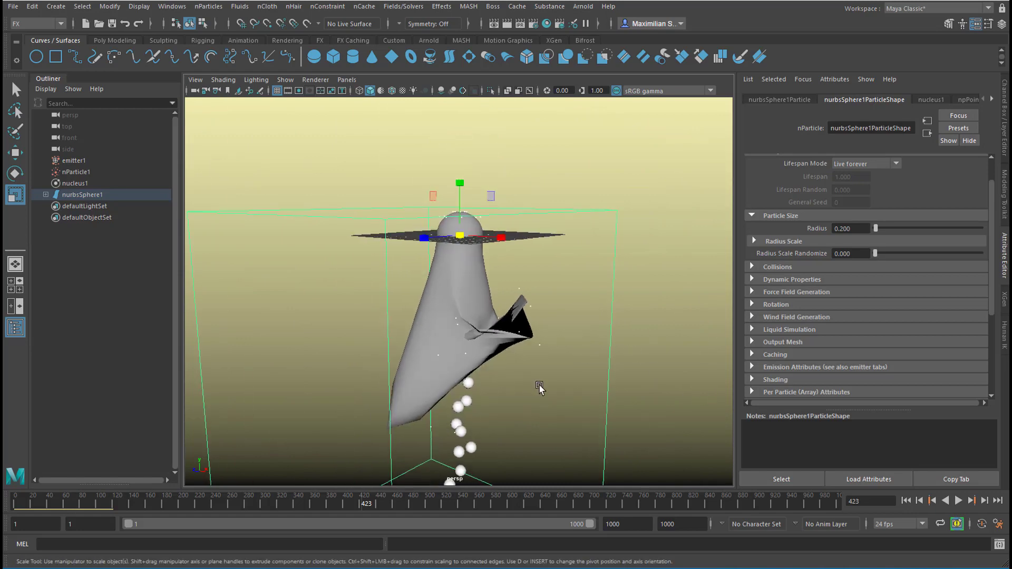
pyautogui.keyDown('alt'); pyautogui.moveTo(538, 388); pyautogui.dragTo(555, 418); pyautogui.keyUp('alt')
# - Replay the simulation from the first frame in shaded display and examine the soft body's deformation
pyautogui.click(907, 501)
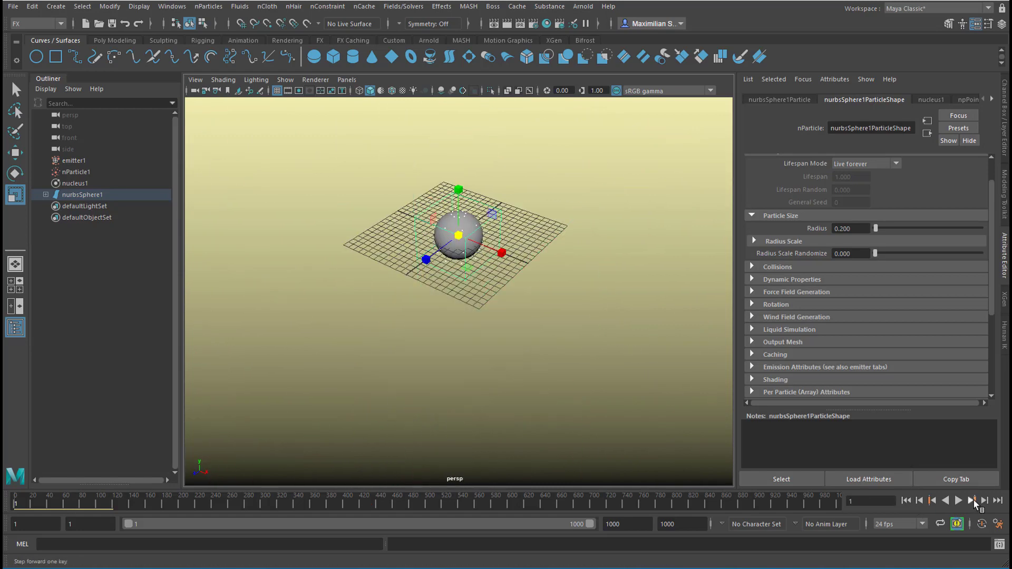
pyautogui.click(959, 500)
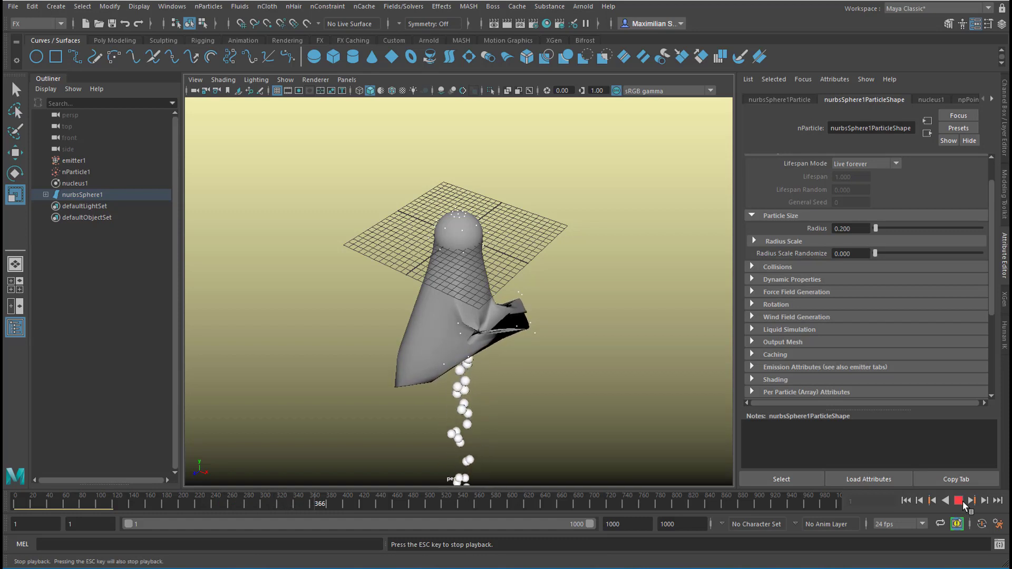
pyautogui.click(964, 504)
pyautogui.keyDown('alt'); pyautogui.moveTo(584, 421); pyautogui.dragTo(592, 389); pyautogui.keyUp('alt')
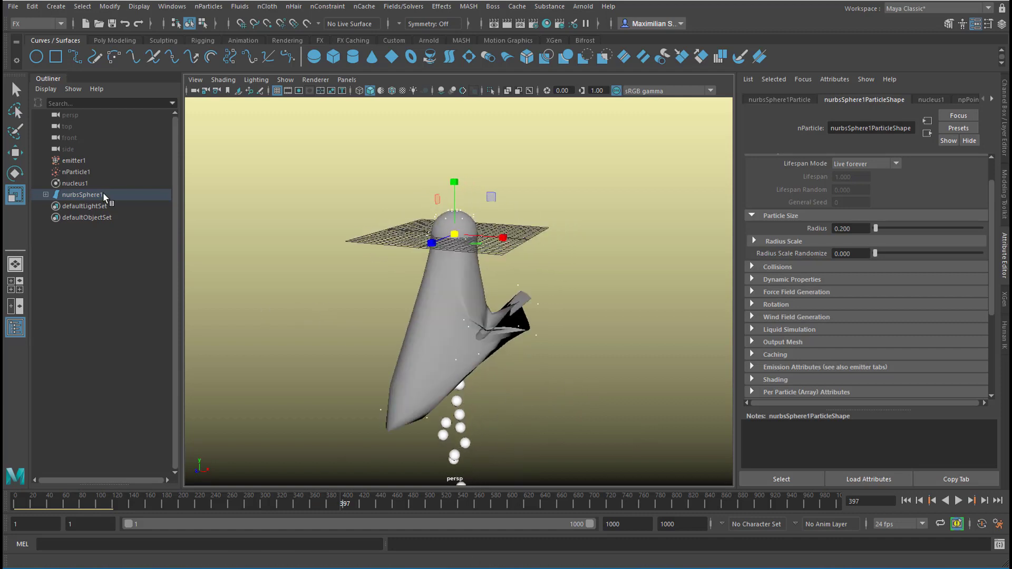
# - Delete the soft body sphere and replay the particle simulation from the first frame
pyautogui.click(76, 194)
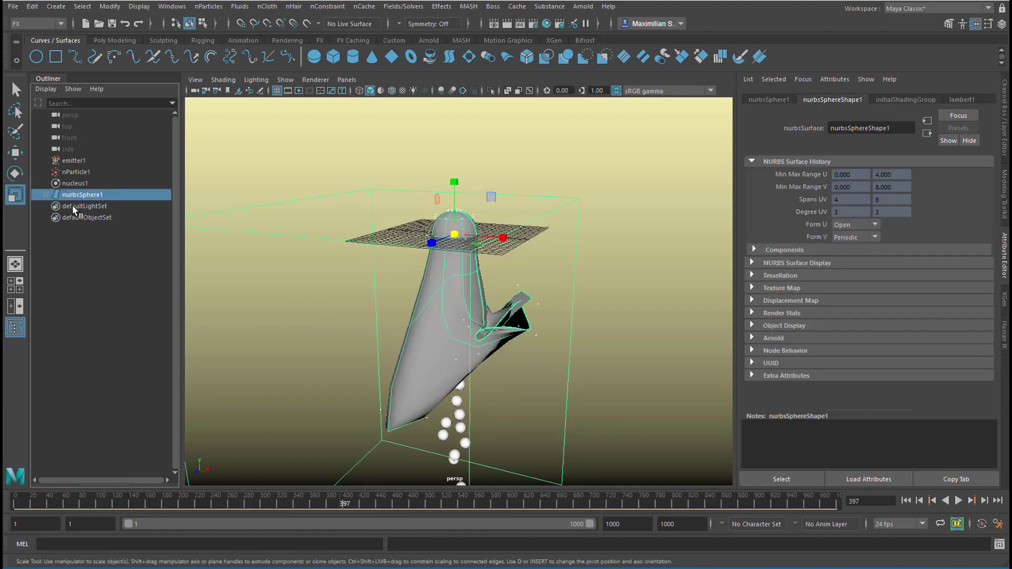
pyautogui.press('Delete')
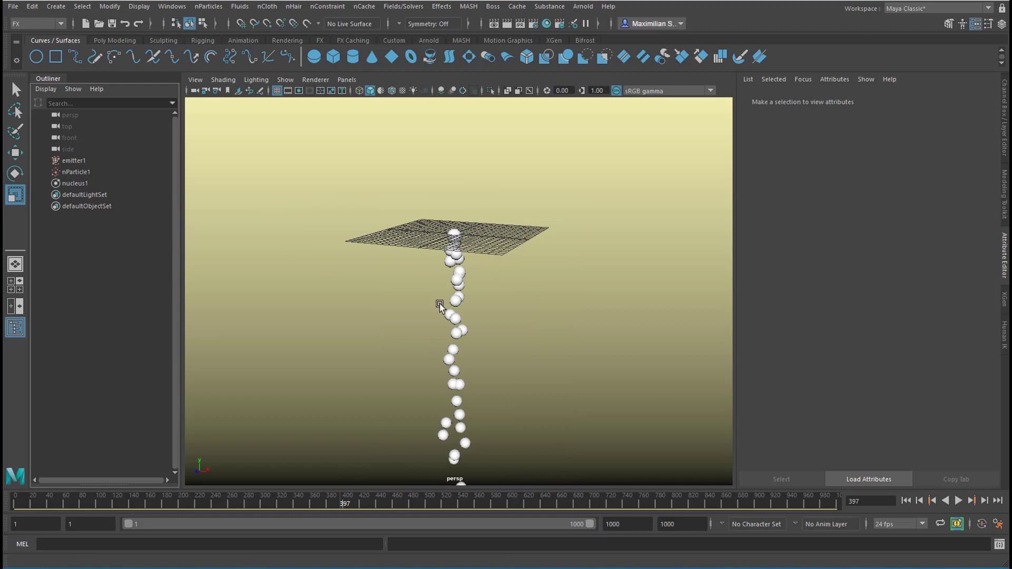
pyautogui.click(906, 501)
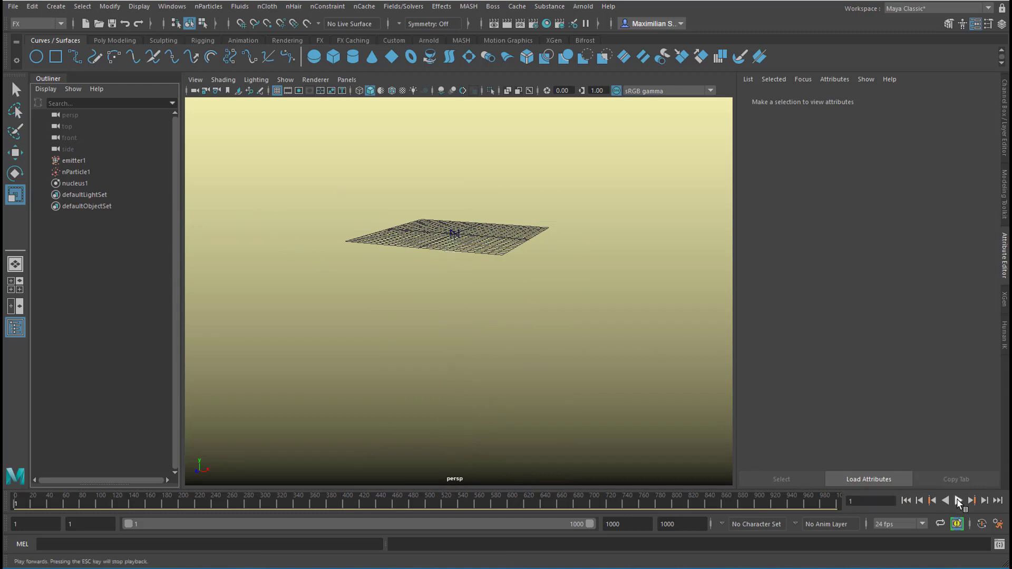
pyautogui.click(957, 500)
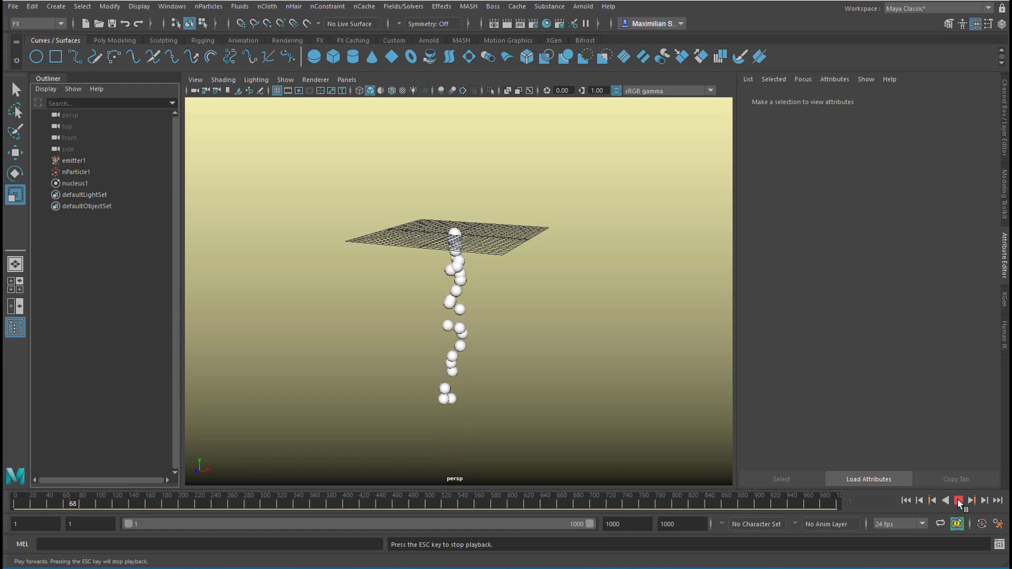
pyautogui.click(957, 500)
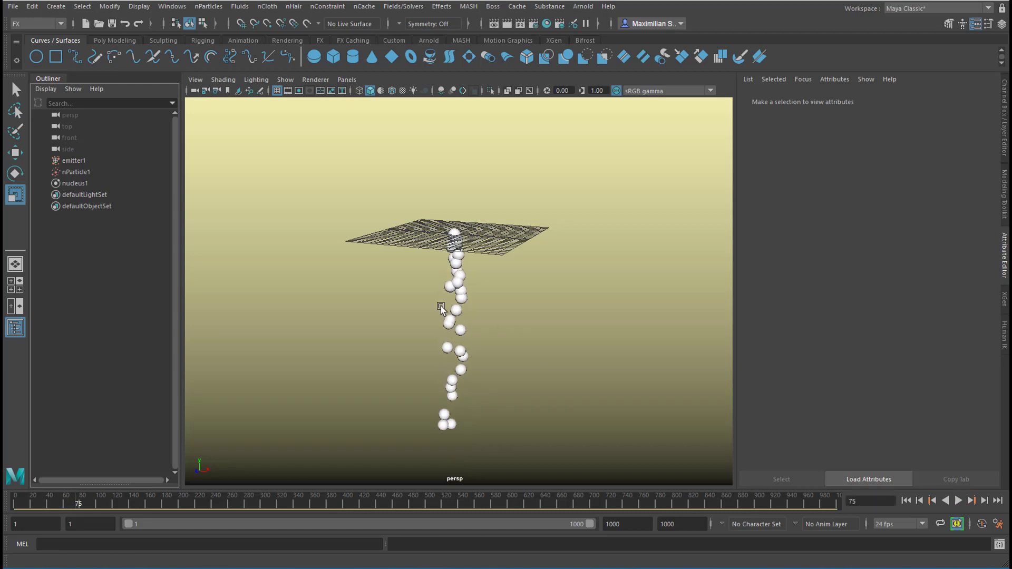
# - Create a NURBS sphere at the origin, scale it uniformly to about 2.6, and display the viewport in wireframe
pyautogui.click(314, 56)
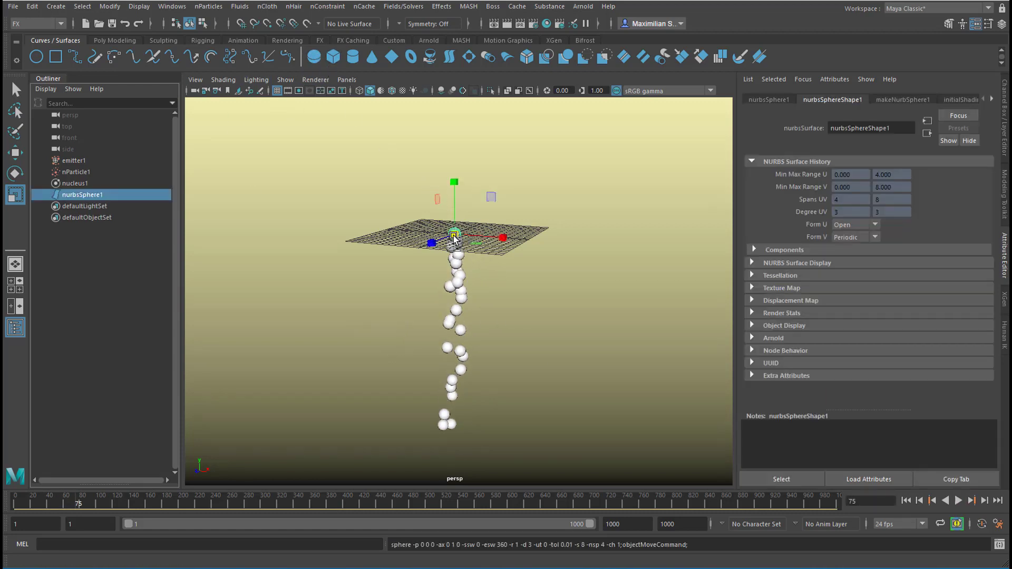
pyautogui.moveTo(456, 238); pyautogui.dragTo(479, 243)
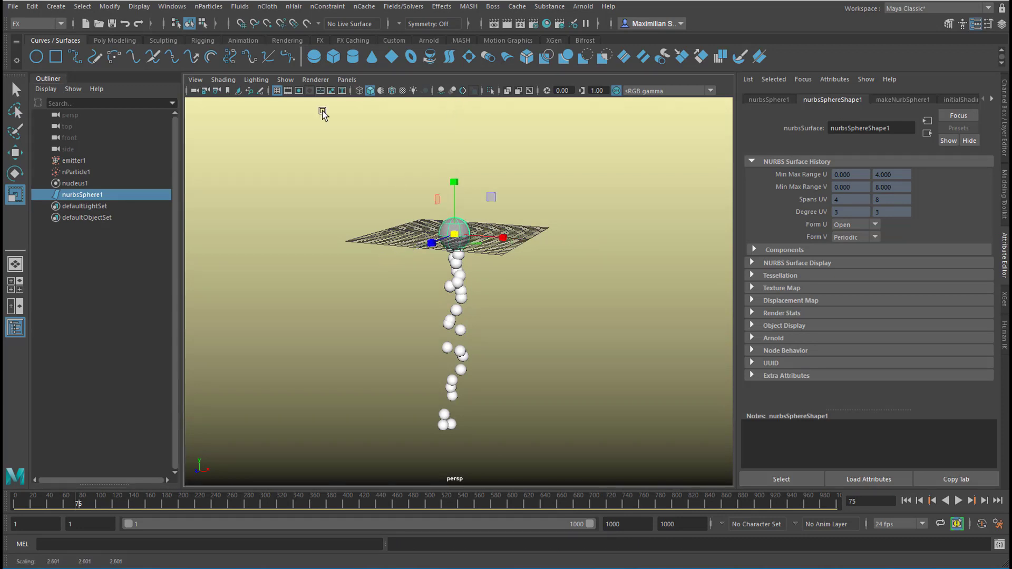
pyautogui.click(359, 91)
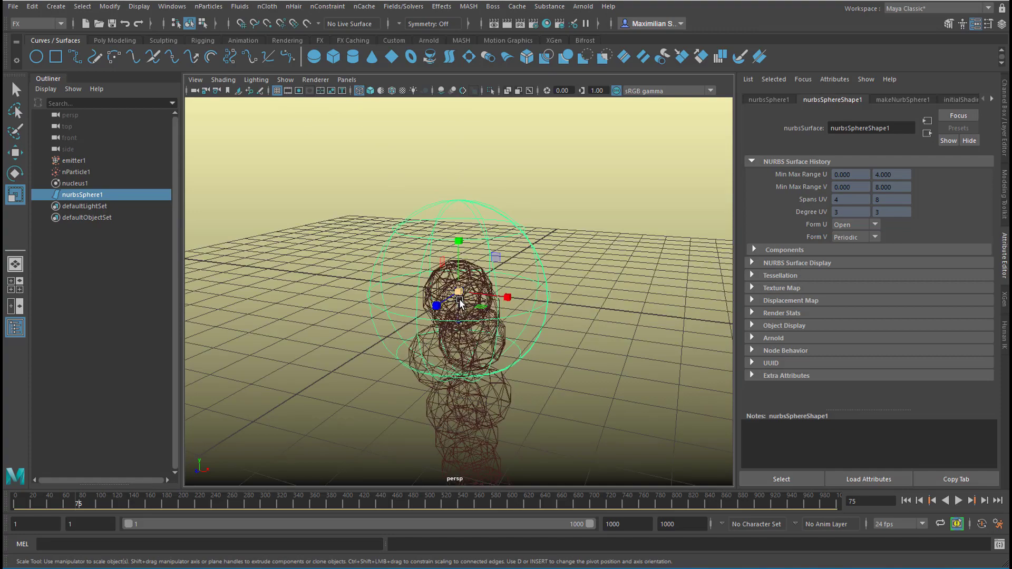
pyautogui.keyDown('alt'); pyautogui.moveTo(460, 303); pyautogui.dragTo(564, 357); pyautogui.keyUp('alt')
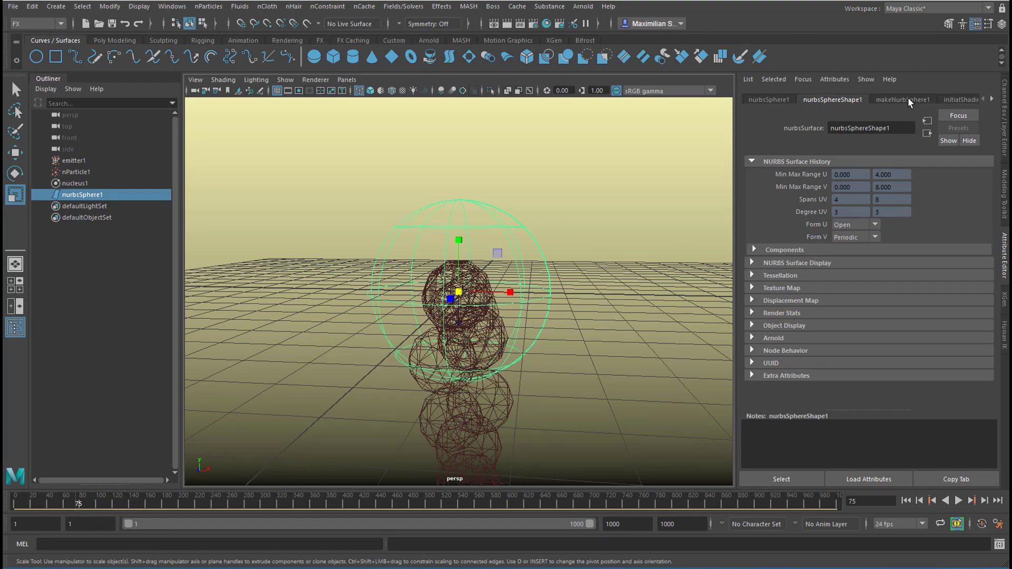
# - Set both the sections and the spans of the NURBS sphere to 100
pyautogui.click(912, 99)
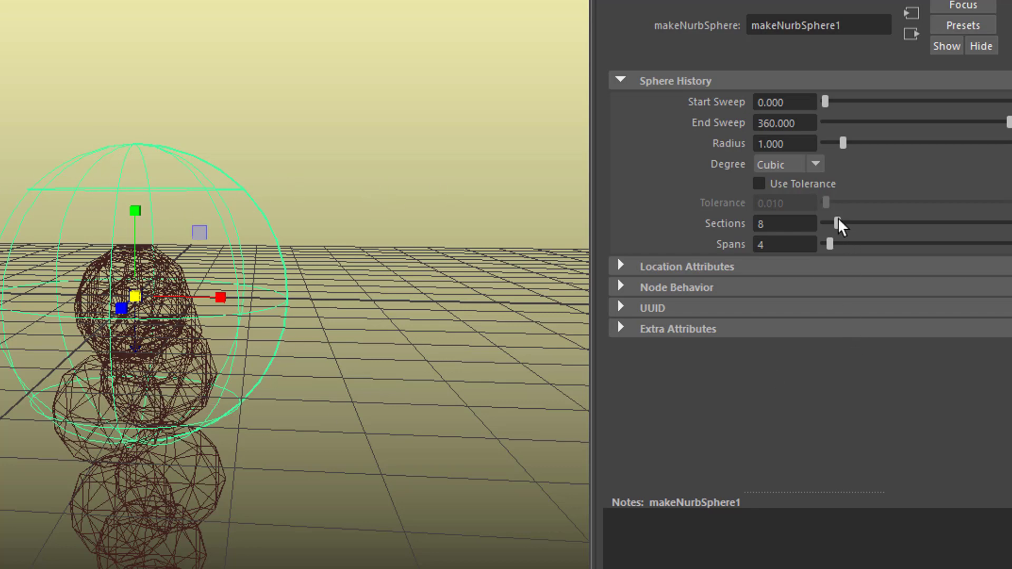
pyautogui.moveTo(858, 226); pyautogui.dragTo(883, 280)
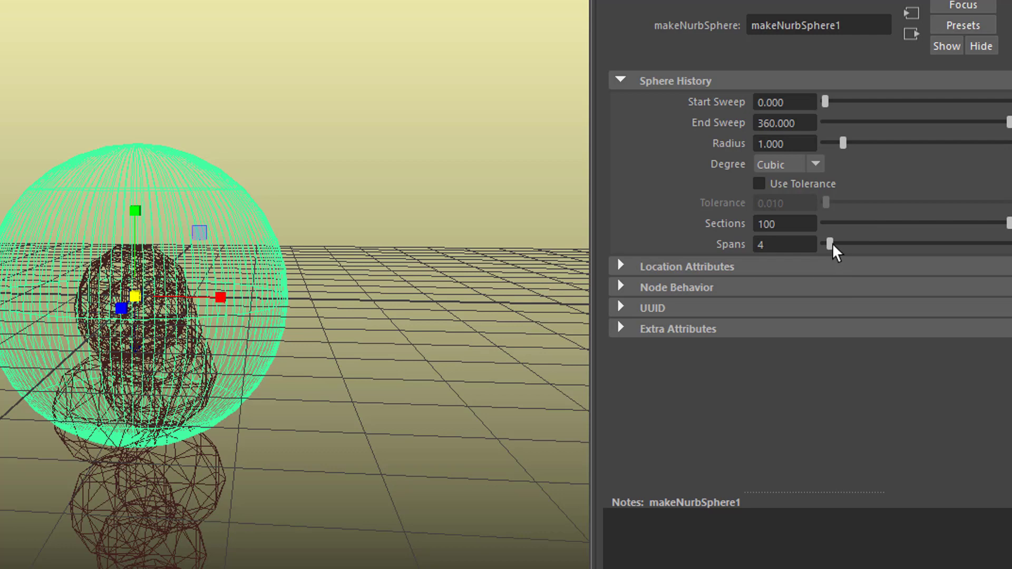
pyautogui.moveTo(830, 244); pyautogui.dragTo(1009, 246)
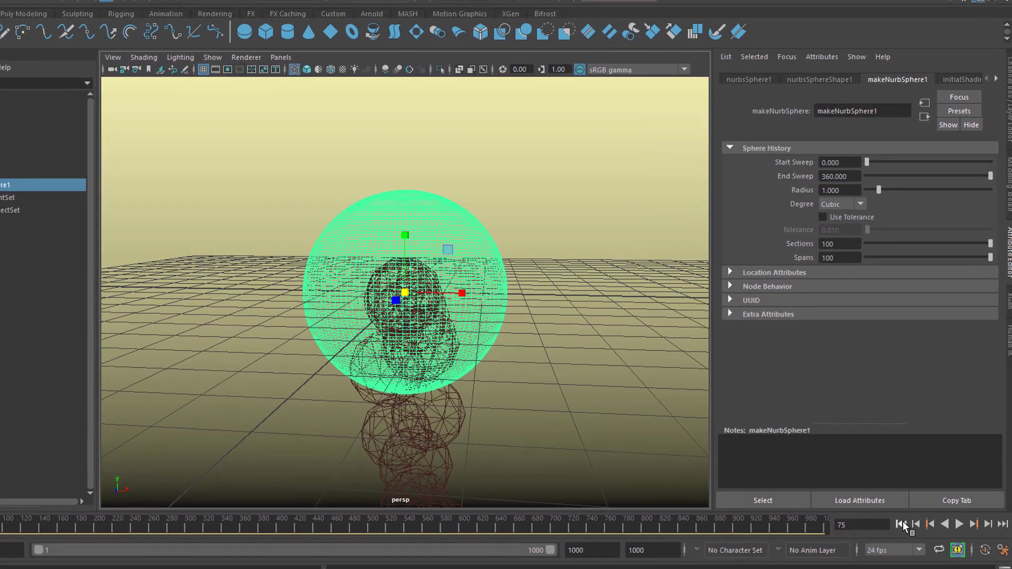
# - Replay the particle simulation from the first frame to examine how the particles behave around the denser sphere
pyautogui.click(901, 523)
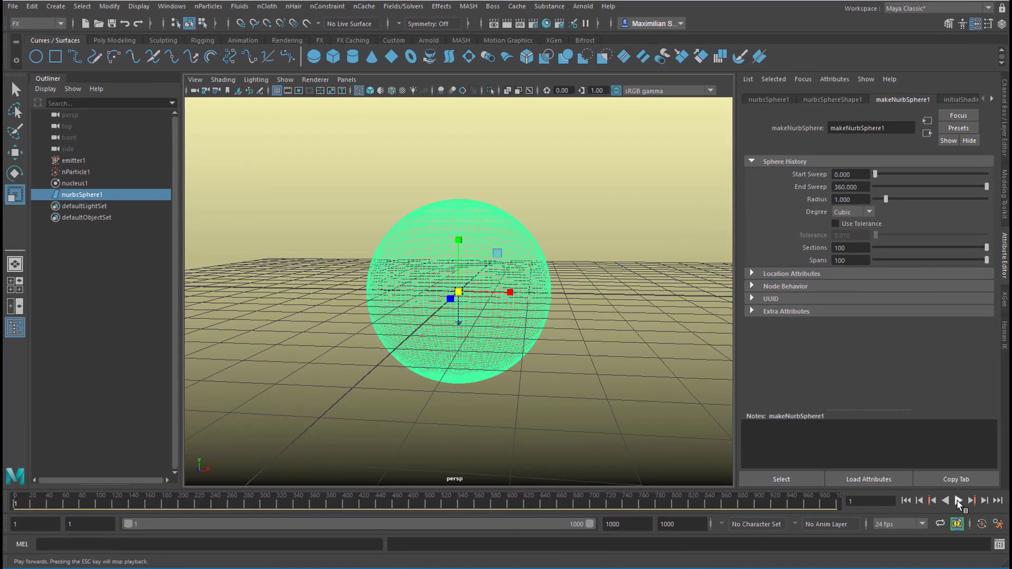
pyautogui.click(958, 501)
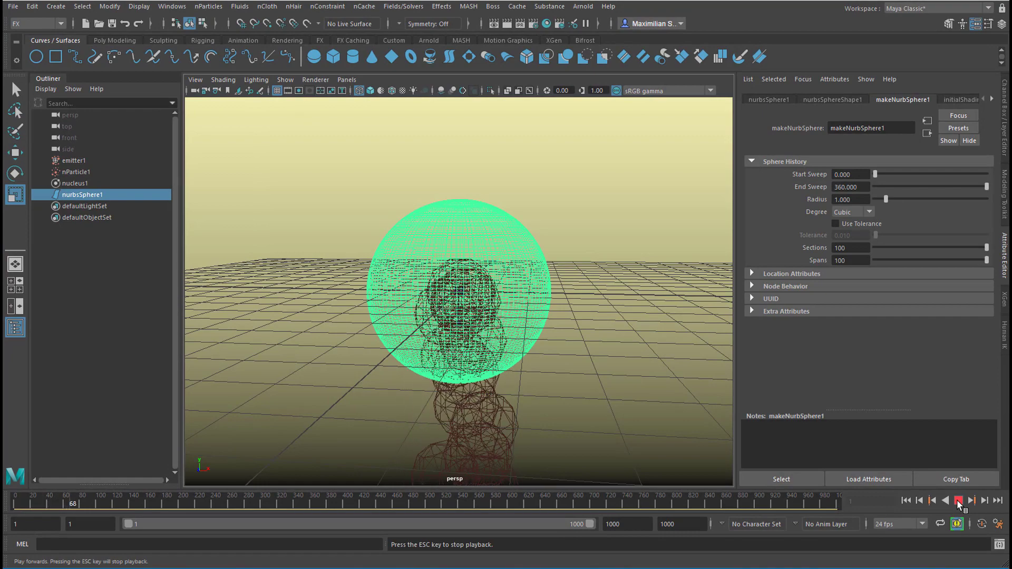
pyautogui.click(958, 500)
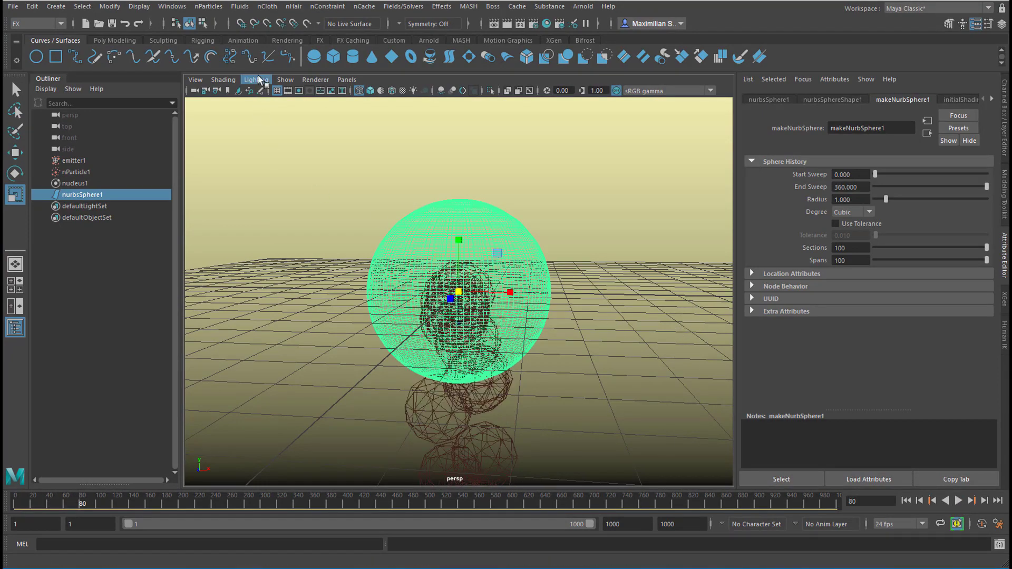
# - Make the sphere a soft body using Duplicate, make copy soft, hiding the non-soft object and making it a goal with weight 0.5
pyautogui.click(210, 7)
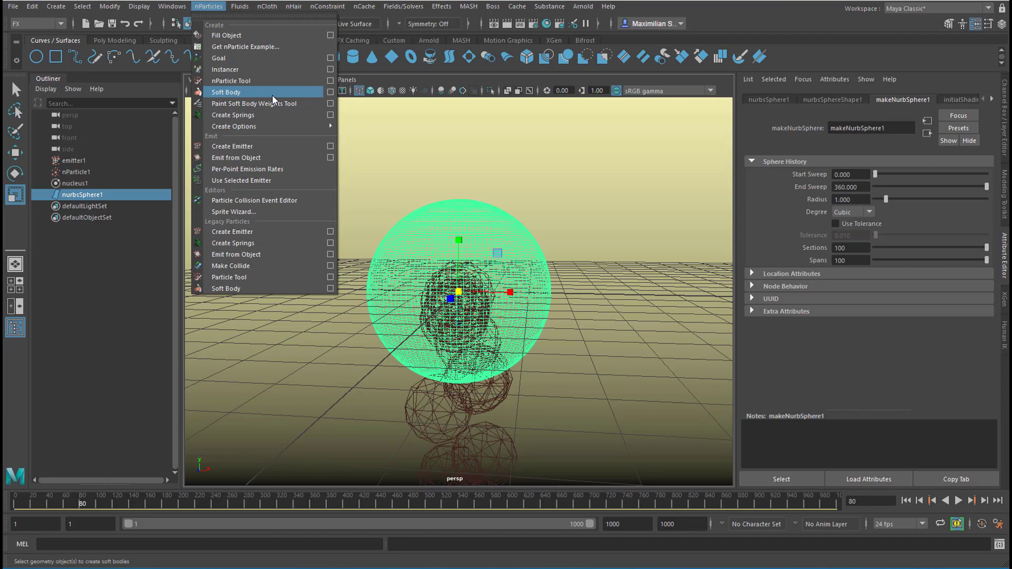
pyautogui.click(331, 92)
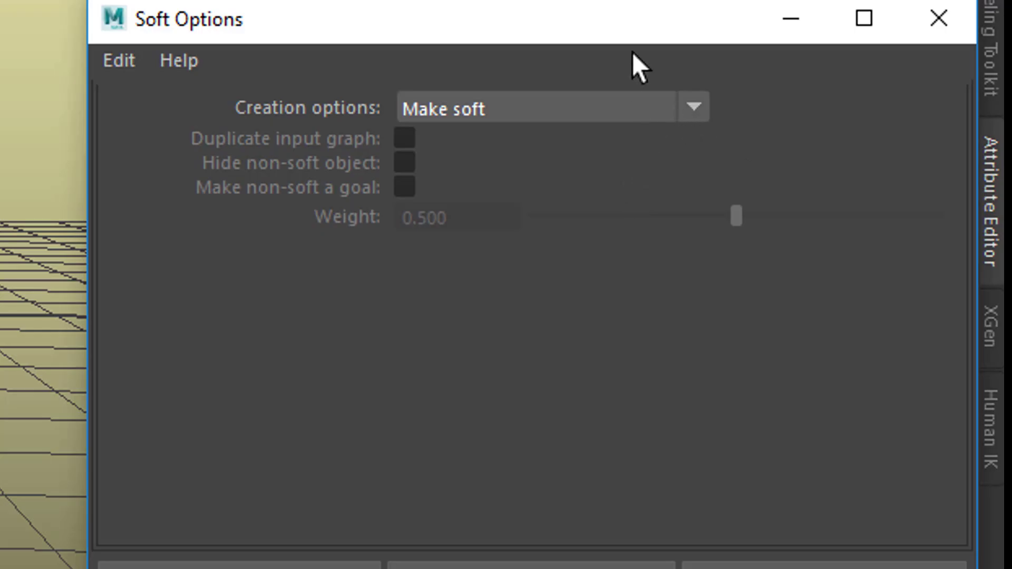
pyautogui.click(695, 103)
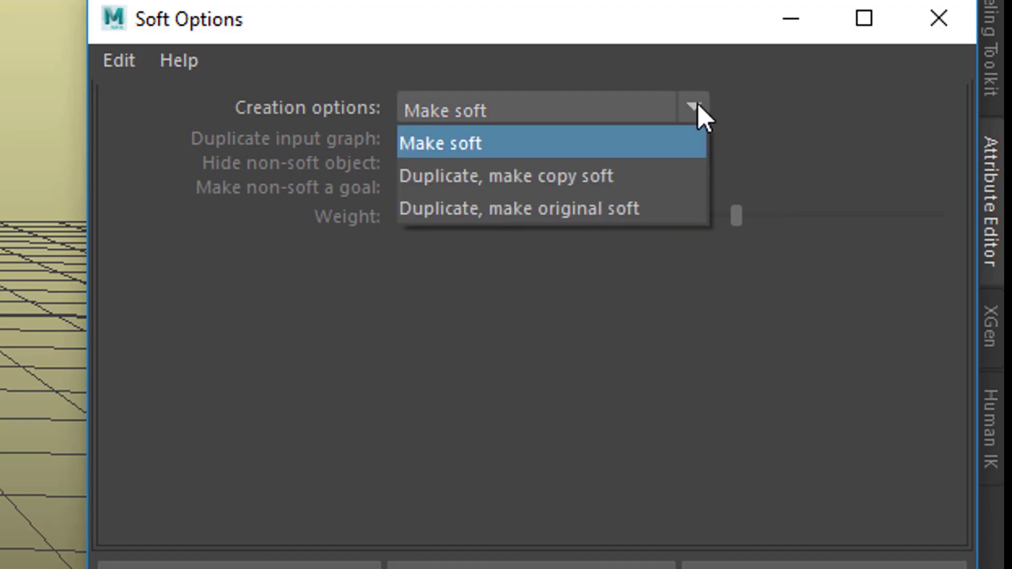
pyautogui.click(620, 182)
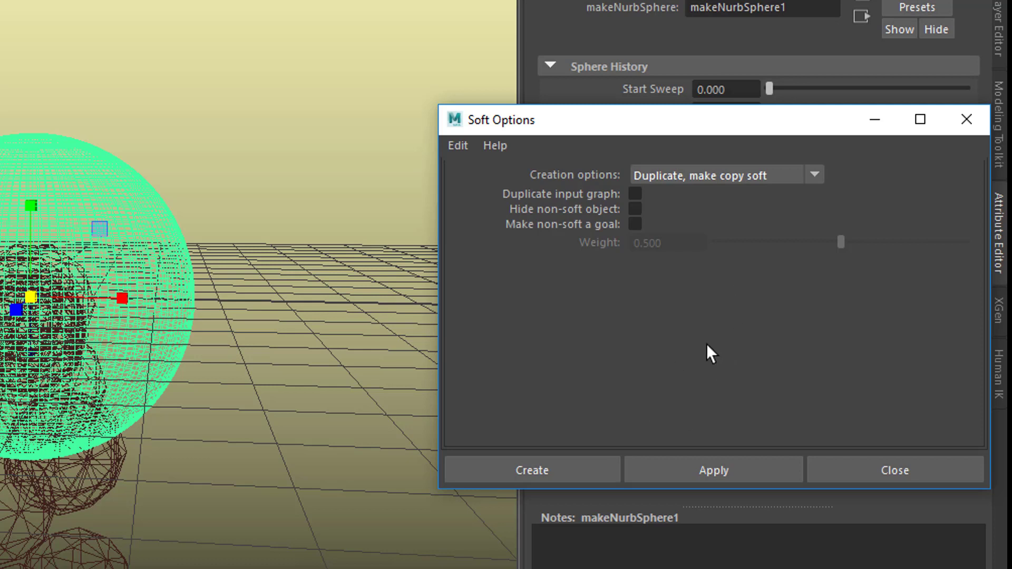
pyautogui.click(633, 224)
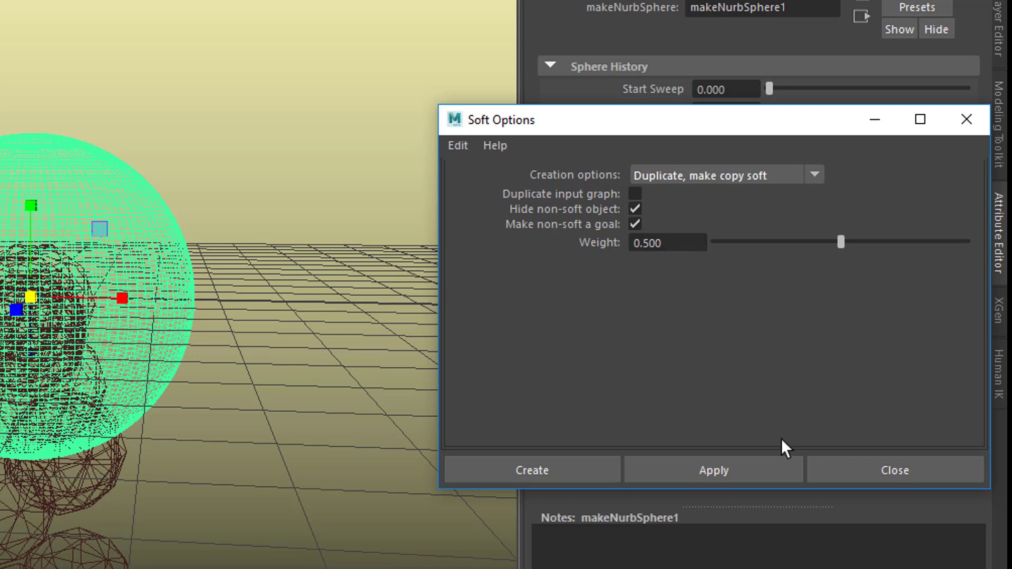
pyautogui.click(752, 473)
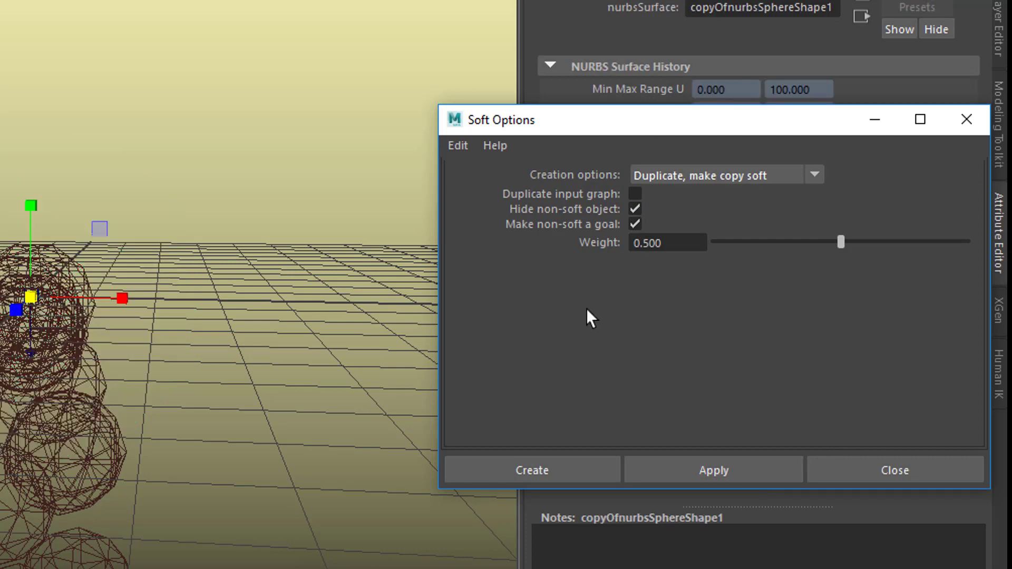
# - Reset the soft body options to their defaults and close the options window
pyautogui.click(458, 145)
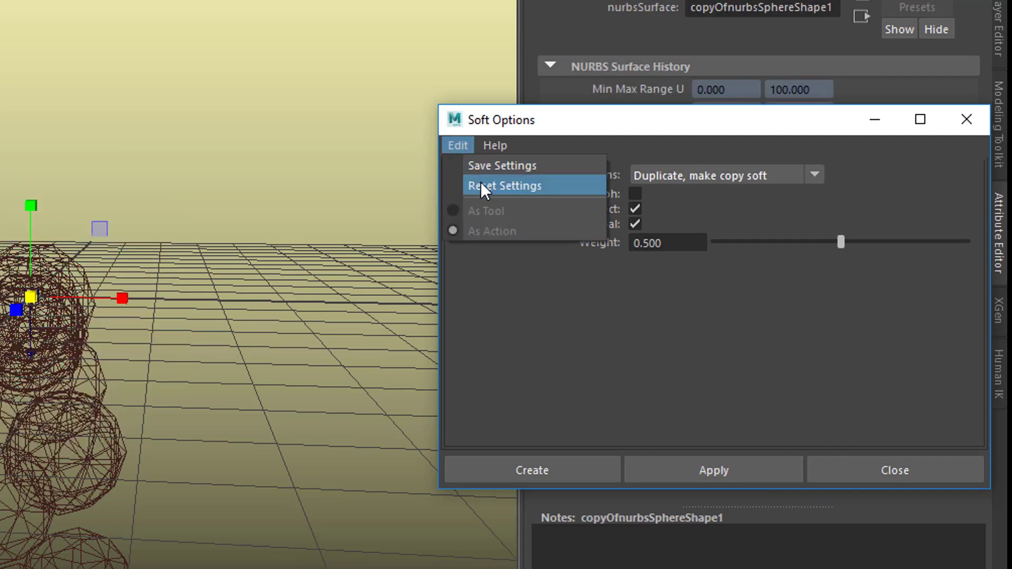
pyautogui.click(480, 182)
pyautogui.click(906, 470)
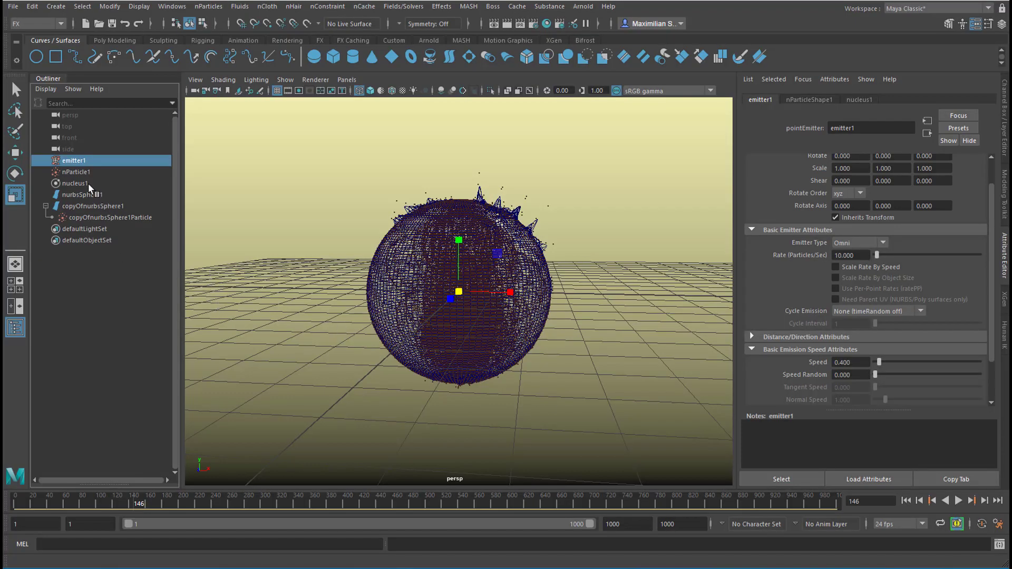
# - Set the damp value in nParticle1's dynamic properties to 0.05
pyautogui.click(75, 172)
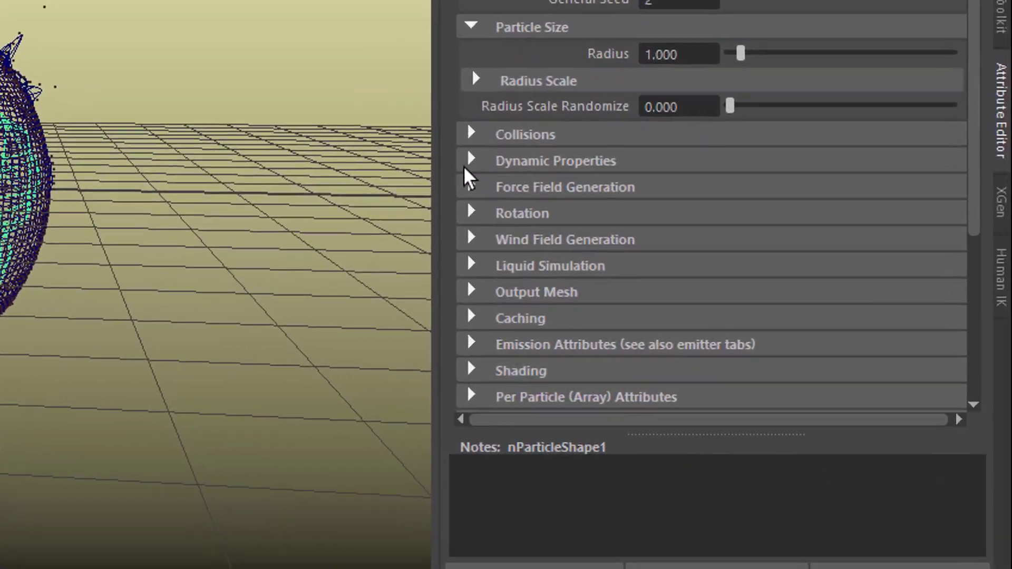
pyautogui.click(434, 144)
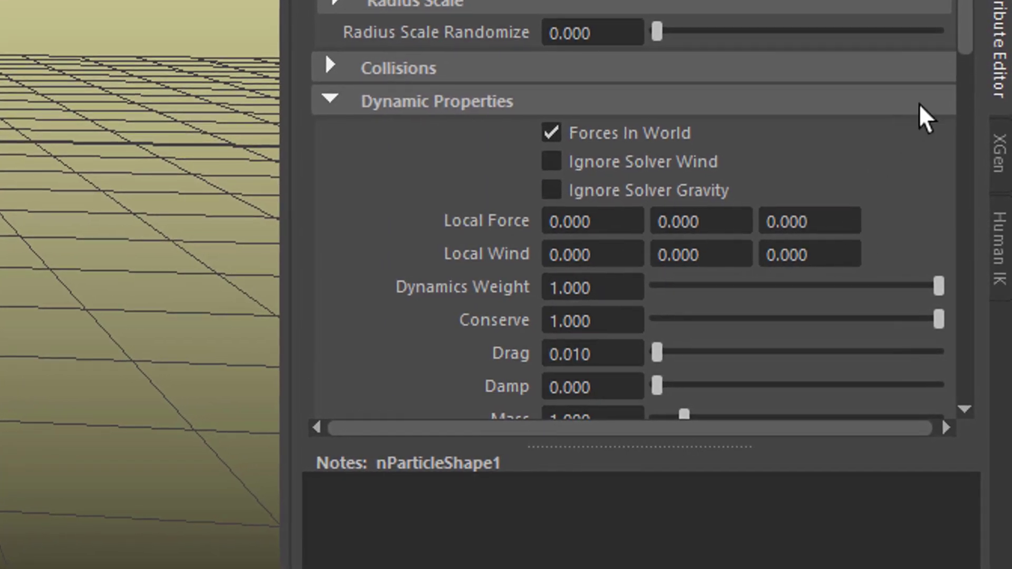
pyautogui.scroll(-3, 656, 256)
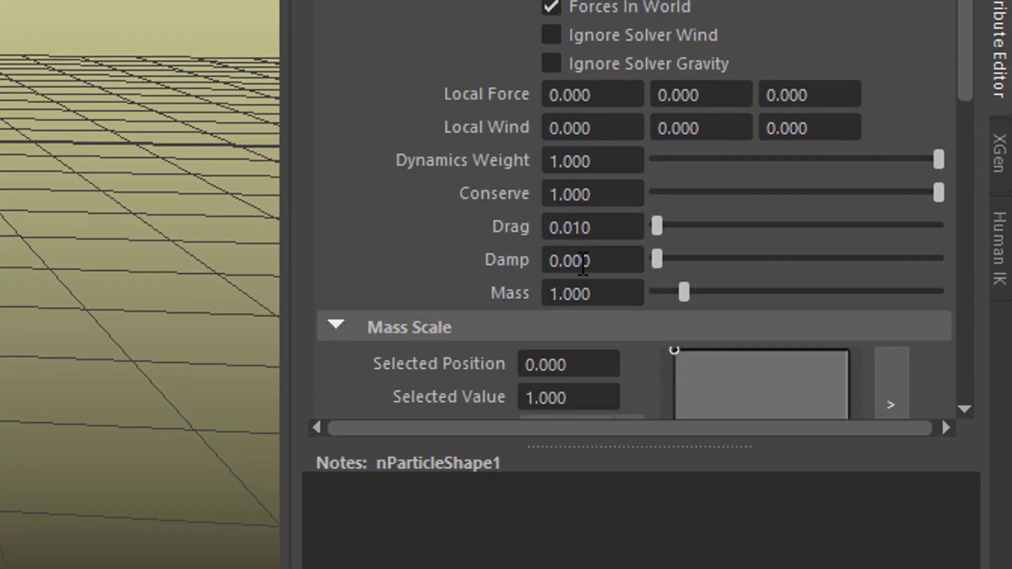
pyautogui.moveTo(606, 263); pyautogui.dragTo(474, 274)
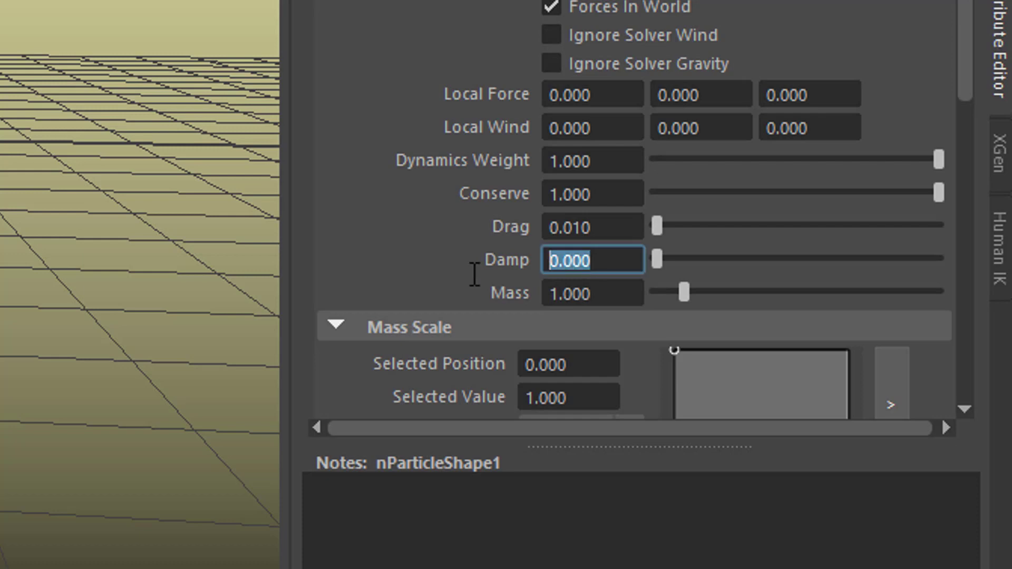
pyautogui.write('0')
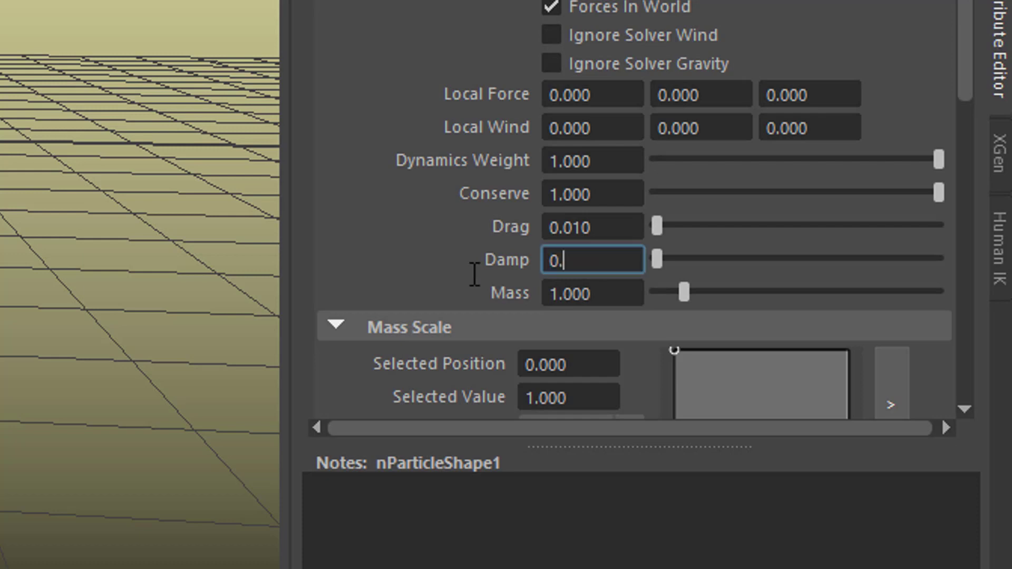
pyautogui.write('.05')
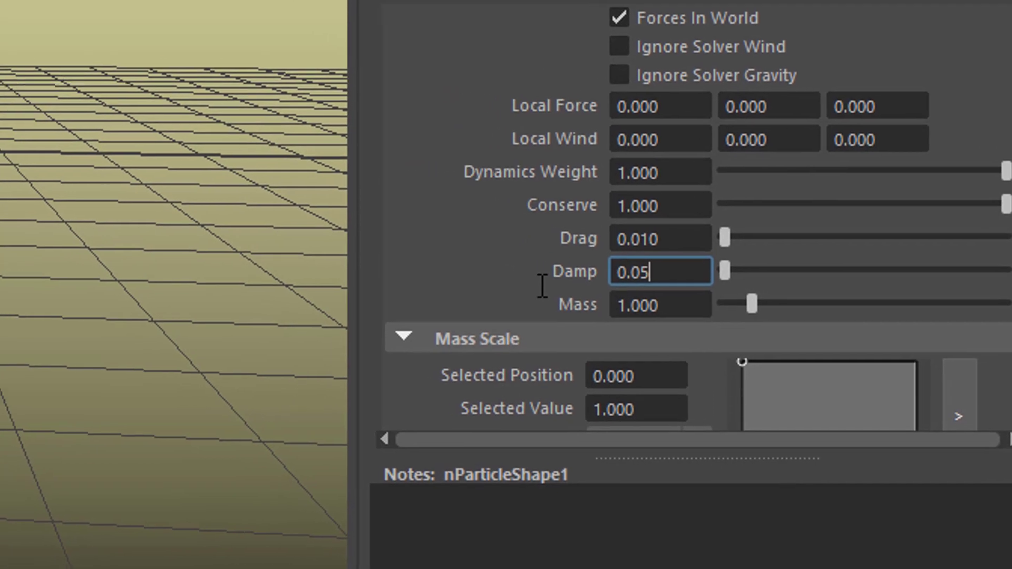
pyautogui.press('Return')
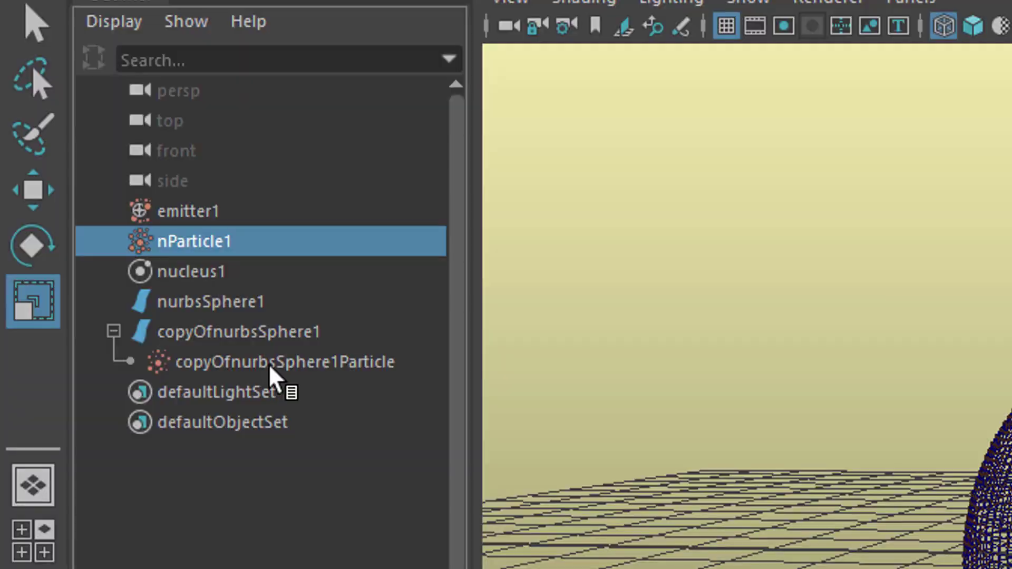
# - For the soft body's particles, try a nurbsSphereShape1 goal weight of 0.910, and lower it to 0.236
pyautogui.click(268, 362)
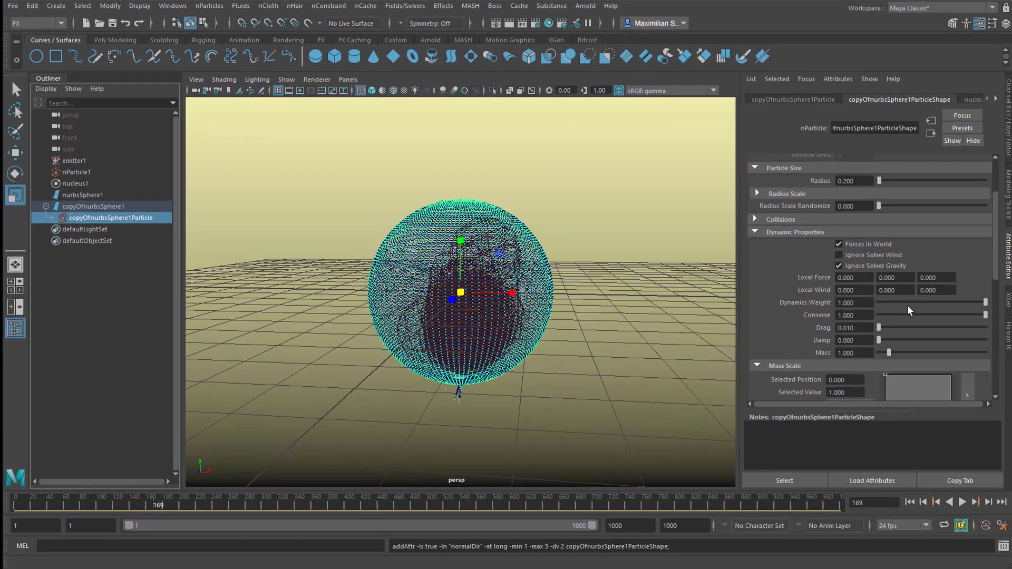
pyautogui.moveTo(993, 244); pyautogui.dragTo(1006, 360)
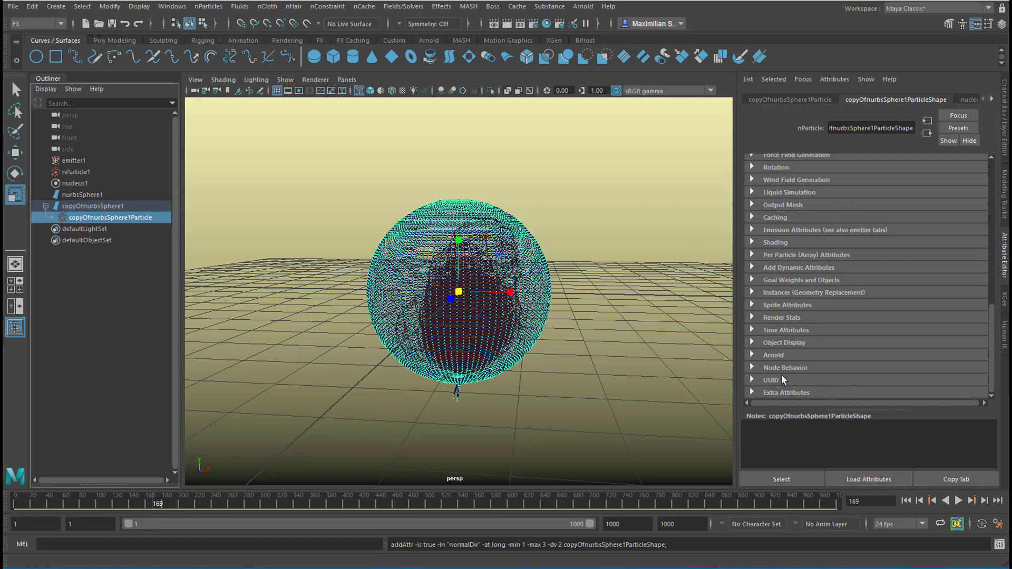
pyautogui.click(752, 280)
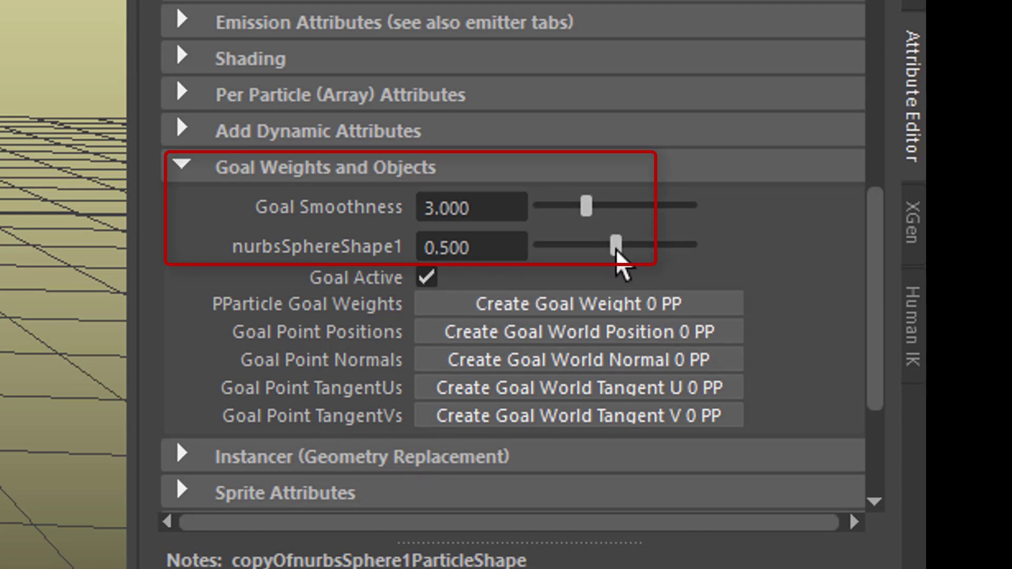
pyautogui.moveTo(617, 251); pyautogui.dragTo(649, 254)
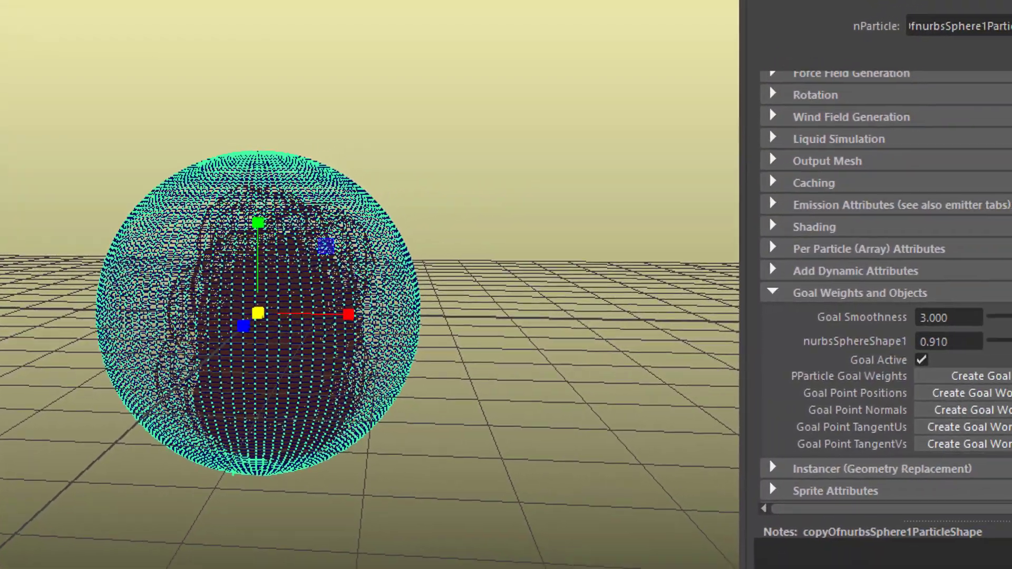
pyautogui.moveTo(984, 342); pyautogui.dragTo(941, 357)
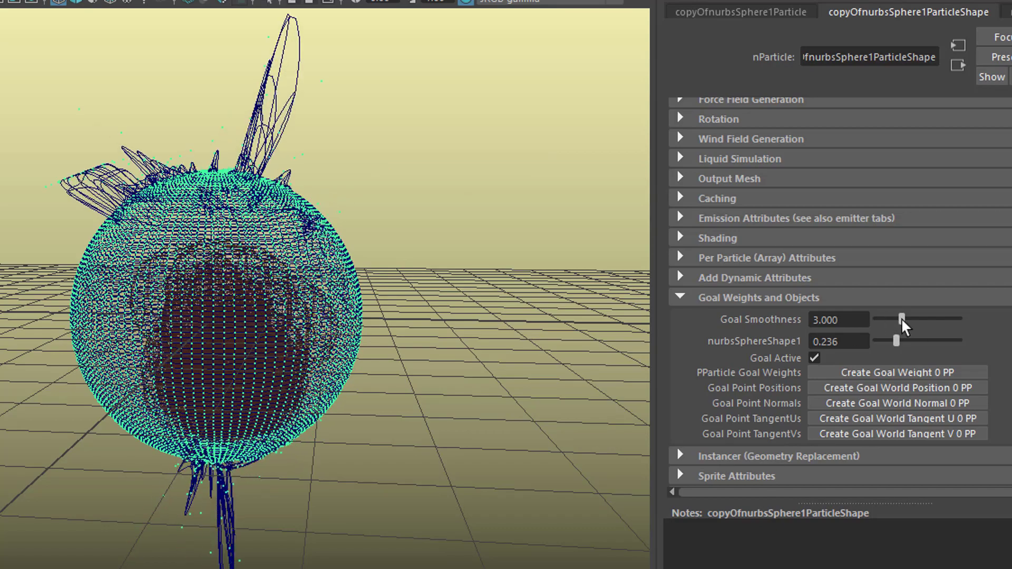
# - Try a goal smoothness of about 6.966 for the soft body's particles, and reduce it to about 4.157
pyautogui.moveTo(901, 317); pyautogui.dragTo(934, 318)
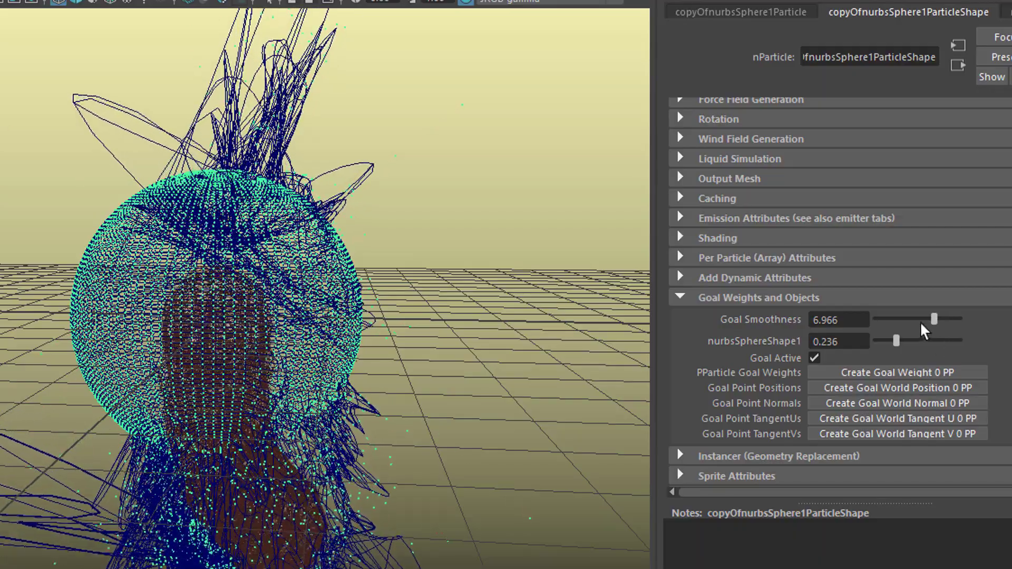
pyautogui.moveTo(934, 318); pyautogui.dragTo(907, 324)
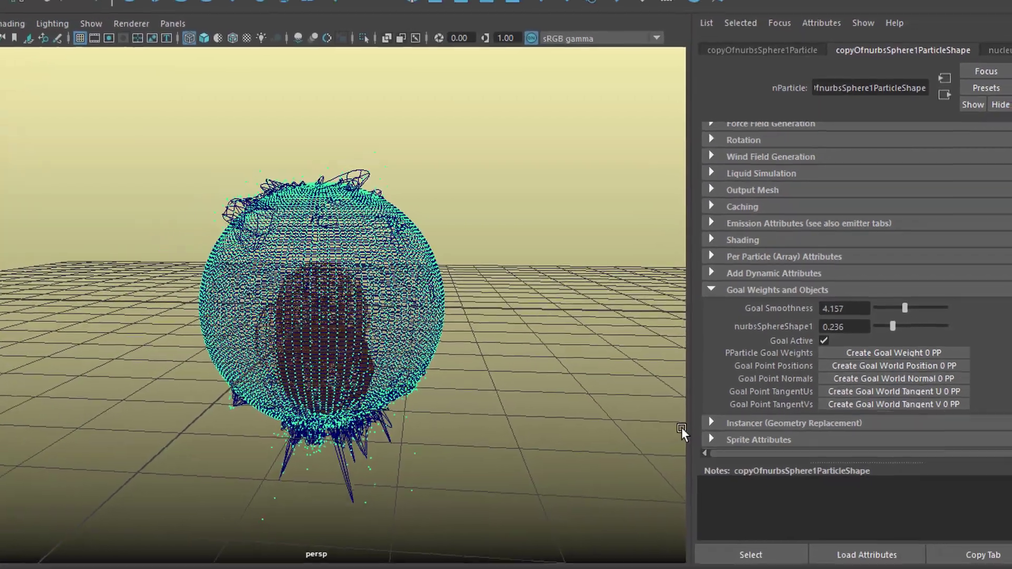